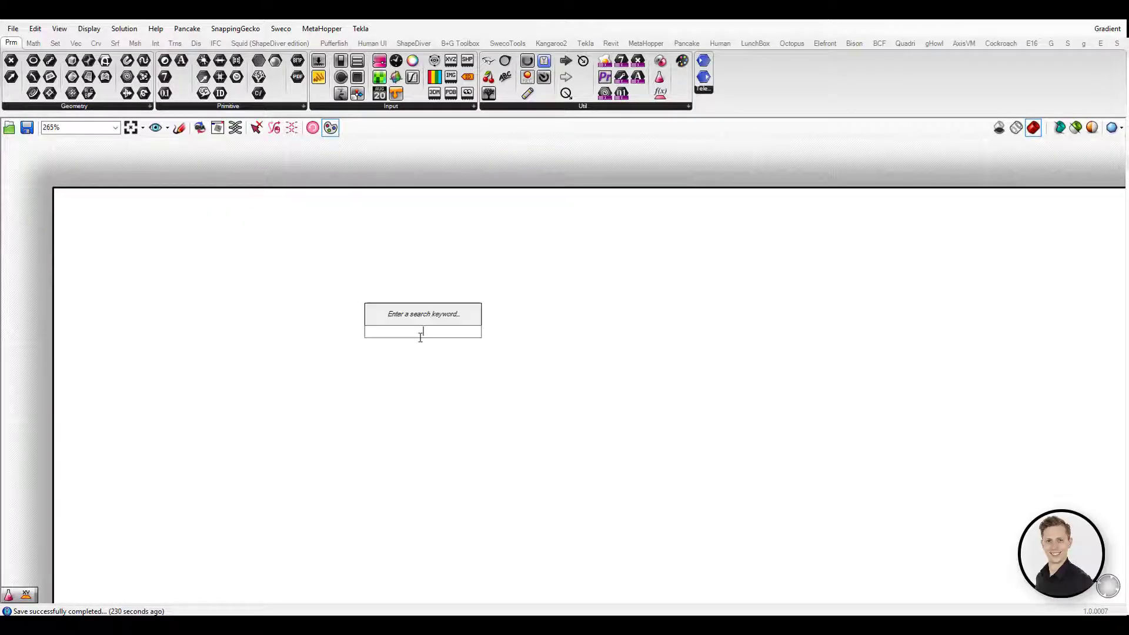
Step: Place a Mass Addition component on the empty canvas
text(mas)
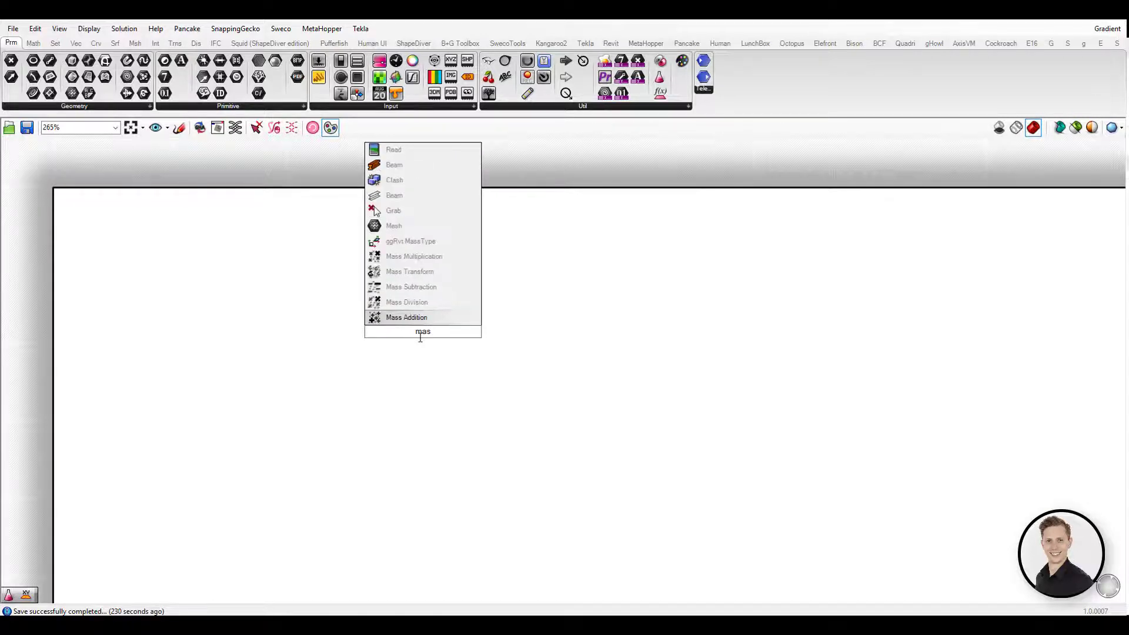
key(Return)
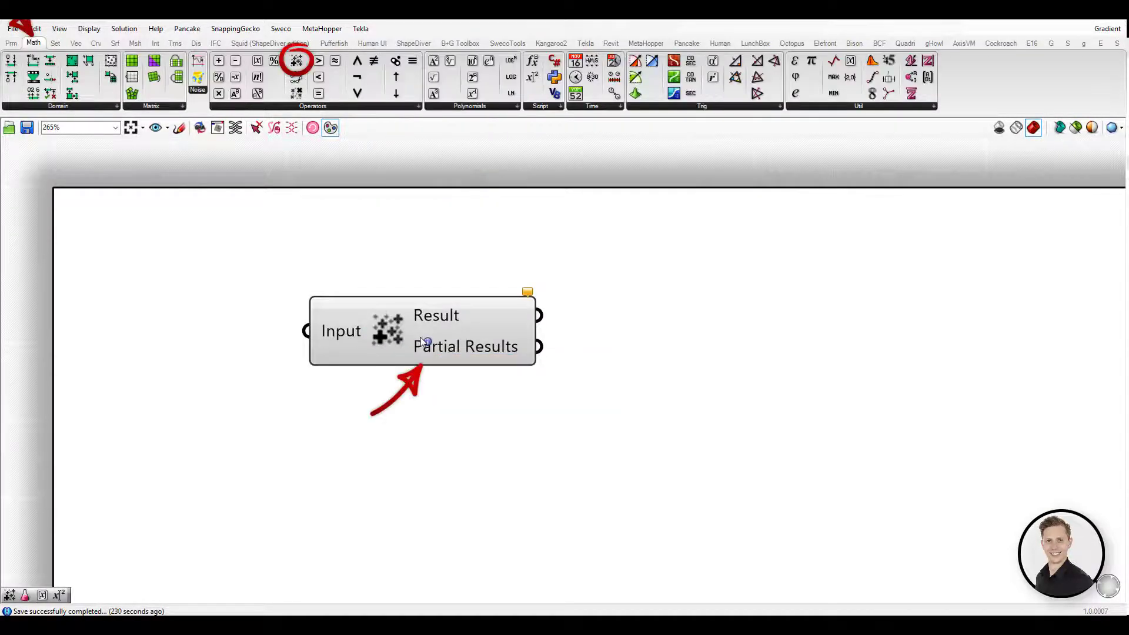
drag(421, 338, 675, 425)
scroll(677, 418, down, 2)
right_drag(500, 424, 535, 379)
Step: Add a Gene Pool to the canvas in front of the Mass Addition component
click(359, 393)
double_click(362, 399)
text(gene)
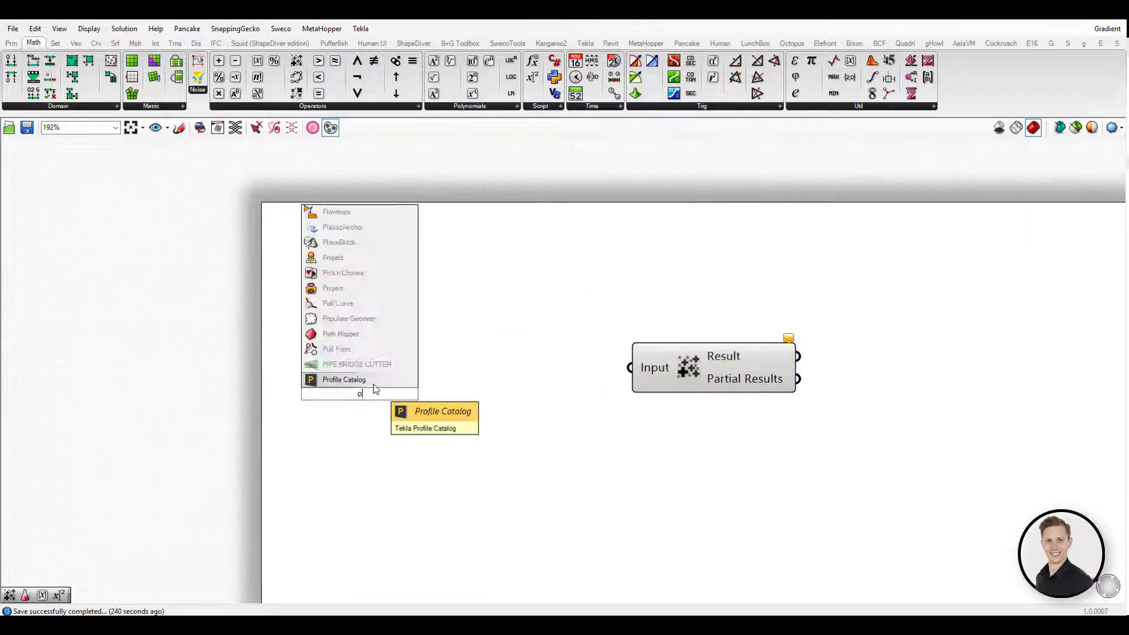
key(Return)
drag(362, 411, 432, 411)
drag(431, 375, 441, 341)
Step: Configure the Gene Pool with a gene count of 5 and 0 decimals
right_click(441, 343)
click(482, 406)
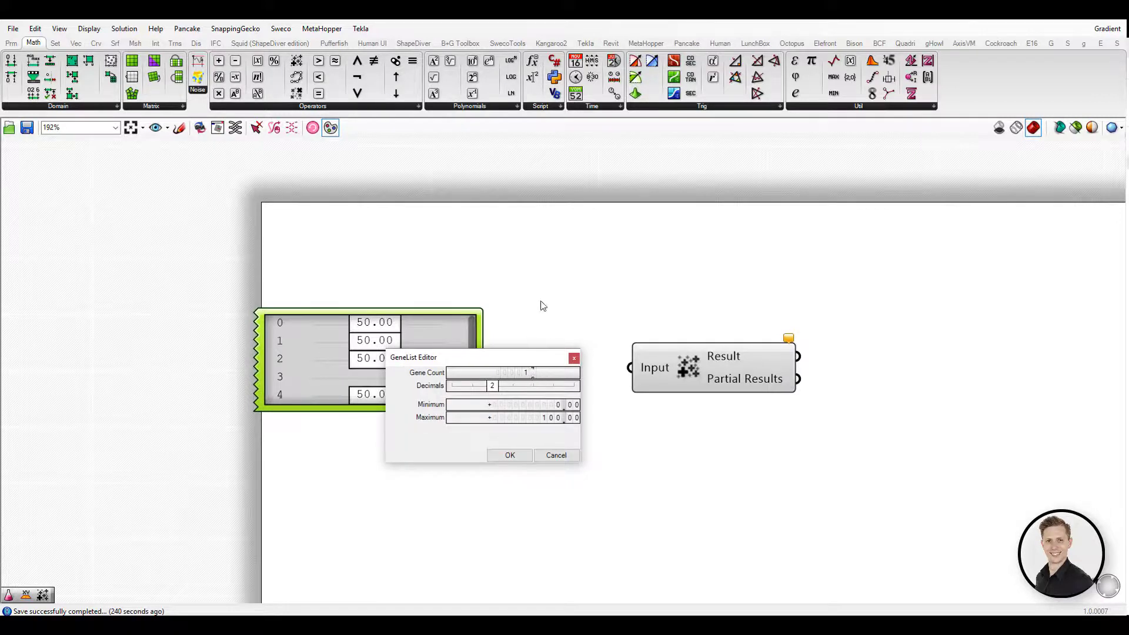
drag(541, 301, 544, 437)
drag(493, 386, 381, 384)
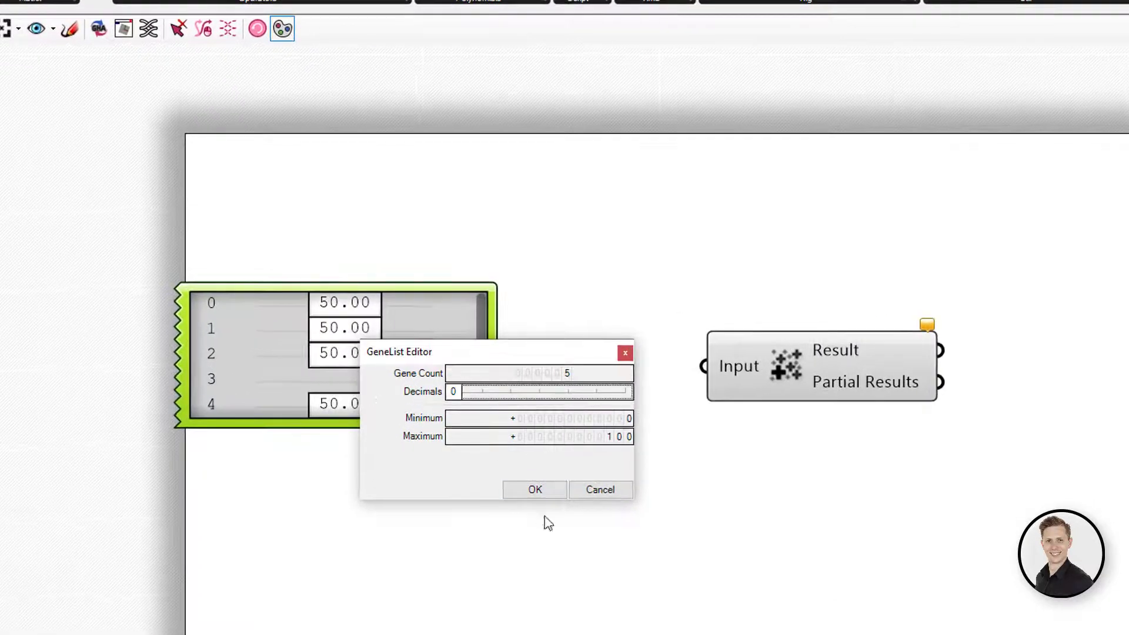
click(535, 489)
Step: Set the Gene Pool values to 44, 24, 54, 91 and 45 and connect it to the Mass Addition input
drag(482, 424, 482, 487)
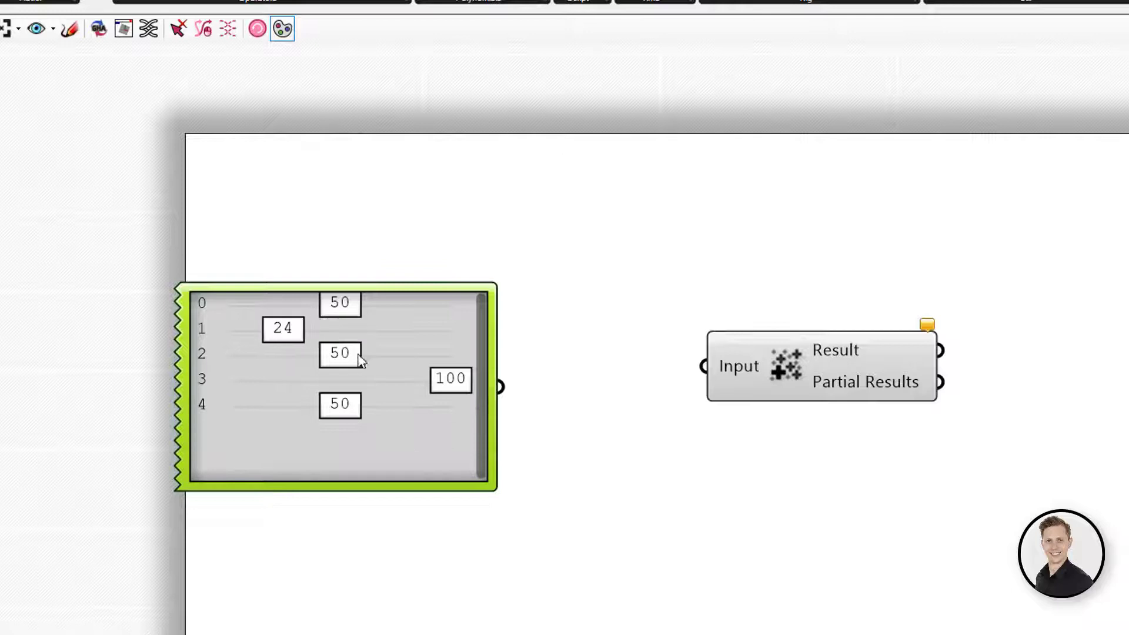
drag(445, 378, 425, 379)
drag(473, 324, 562, 270)
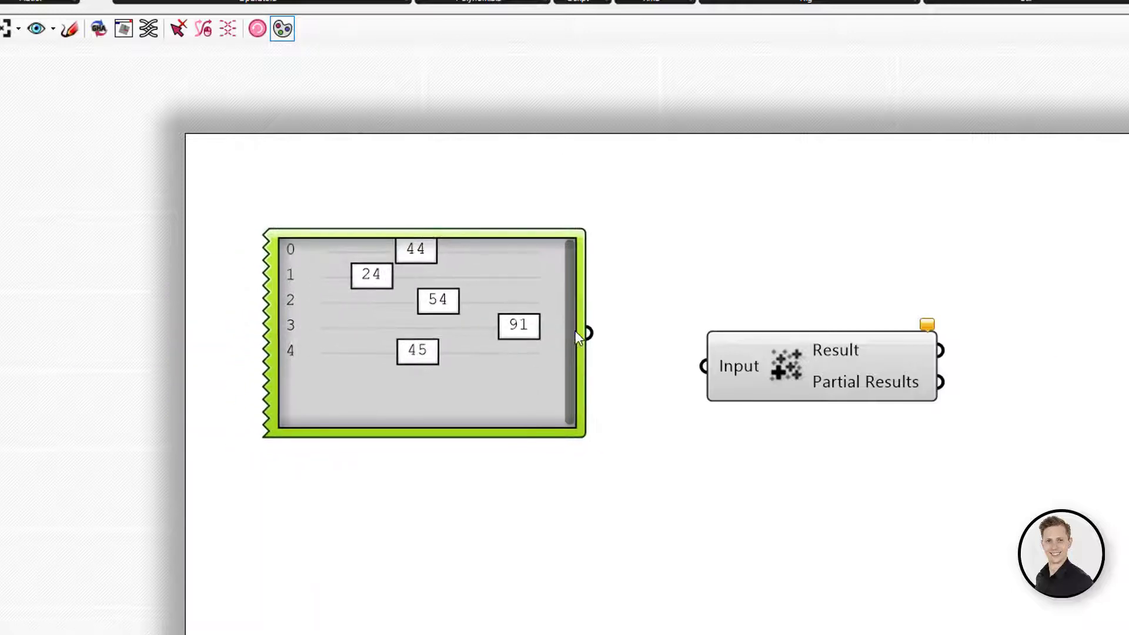
drag(593, 334, 726, 359)
drag(795, 376, 754, 344)
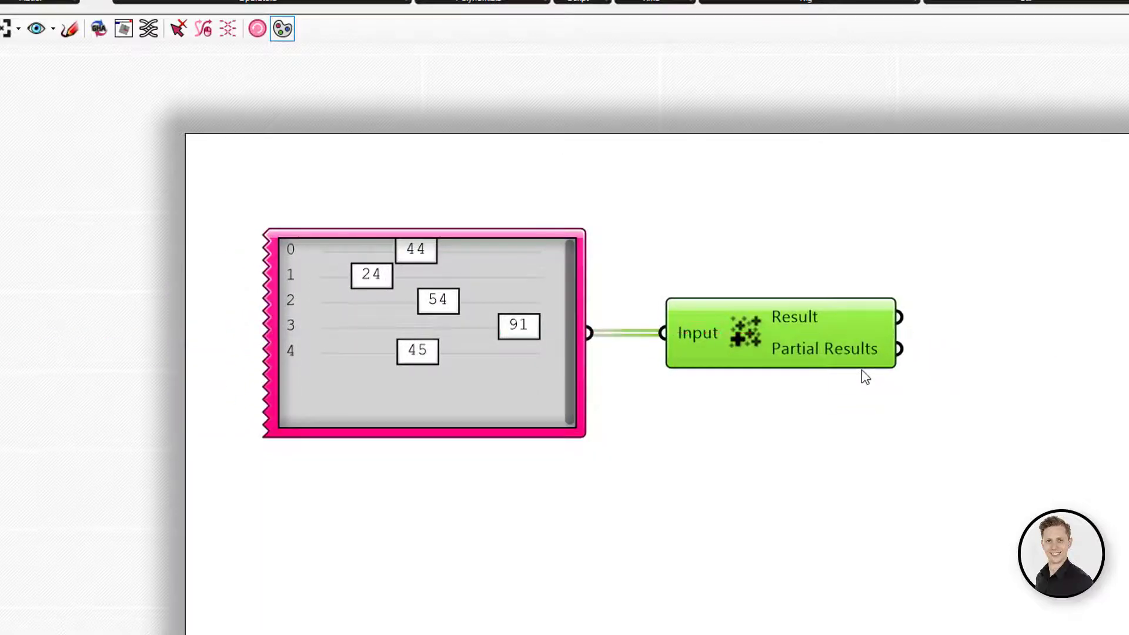
Step: Add a panel for the Mass Addition's Partial Results output and enlarge it to show the whole list
right_drag(854, 348, 440, 295)
double_click(673, 328)
text(Panel)
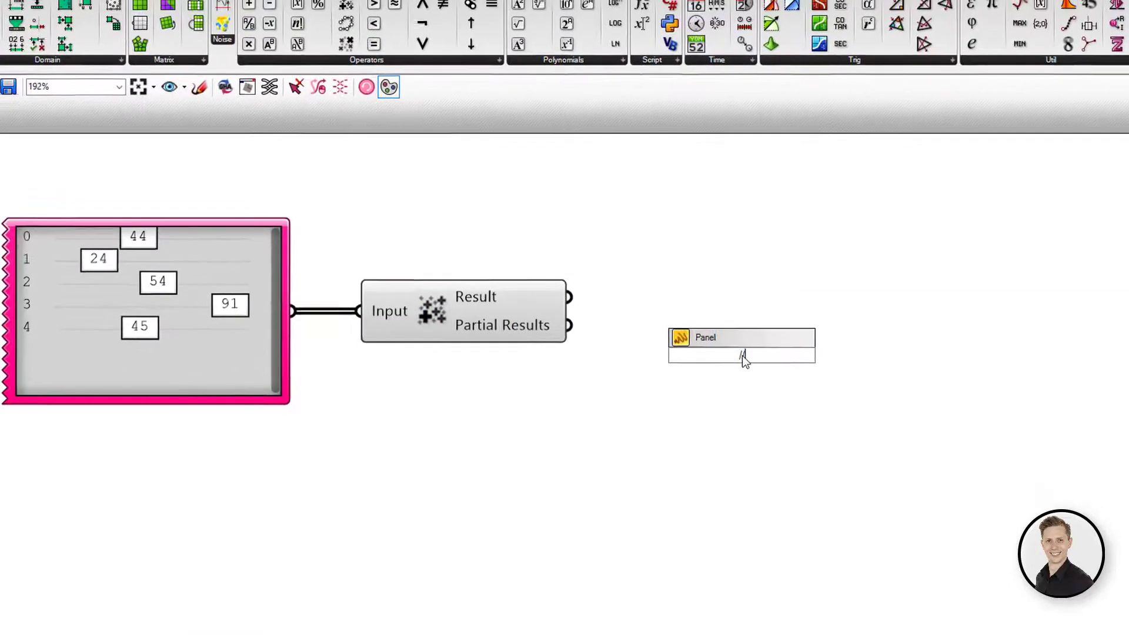
key(Return)
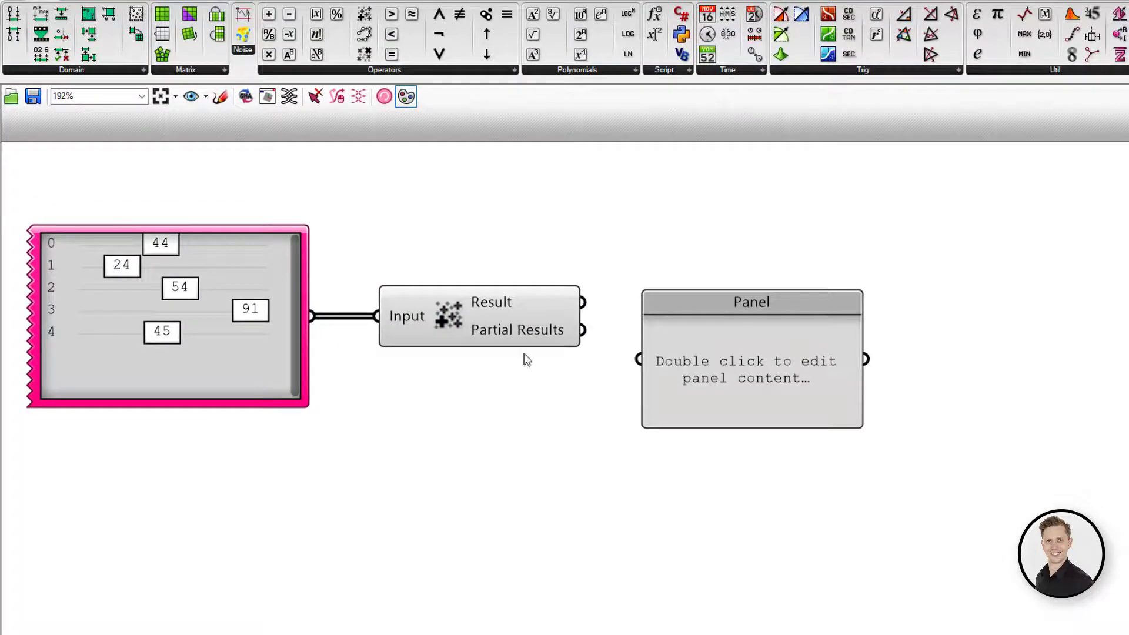
drag(582, 330, 640, 359)
drag(725, 364, 788, 335)
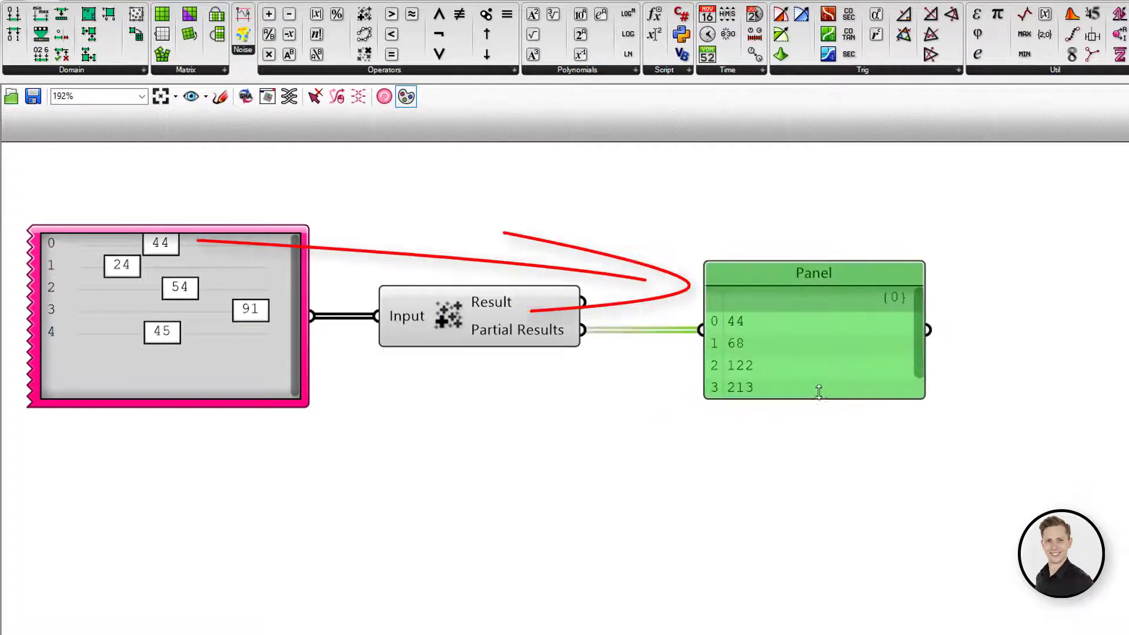
mouse_move(819, 393)
mouse_down()
mouse_move(819, 502)
mouse_move(833, 438)
mouse_up()
drag(854, 387, 845, 365)
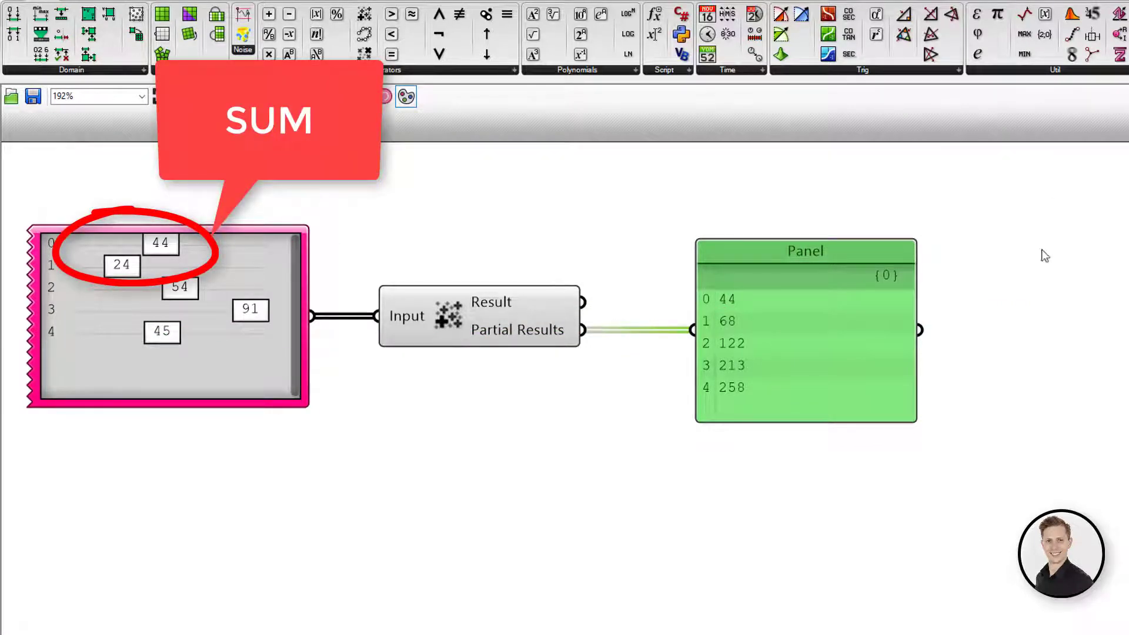
Step: Lower the Partial Results panel and add a second panel above it, connected to the Mass Addition's Result output
drag(778, 404, 785, 549)
double_click(803, 243)
text(Panel)
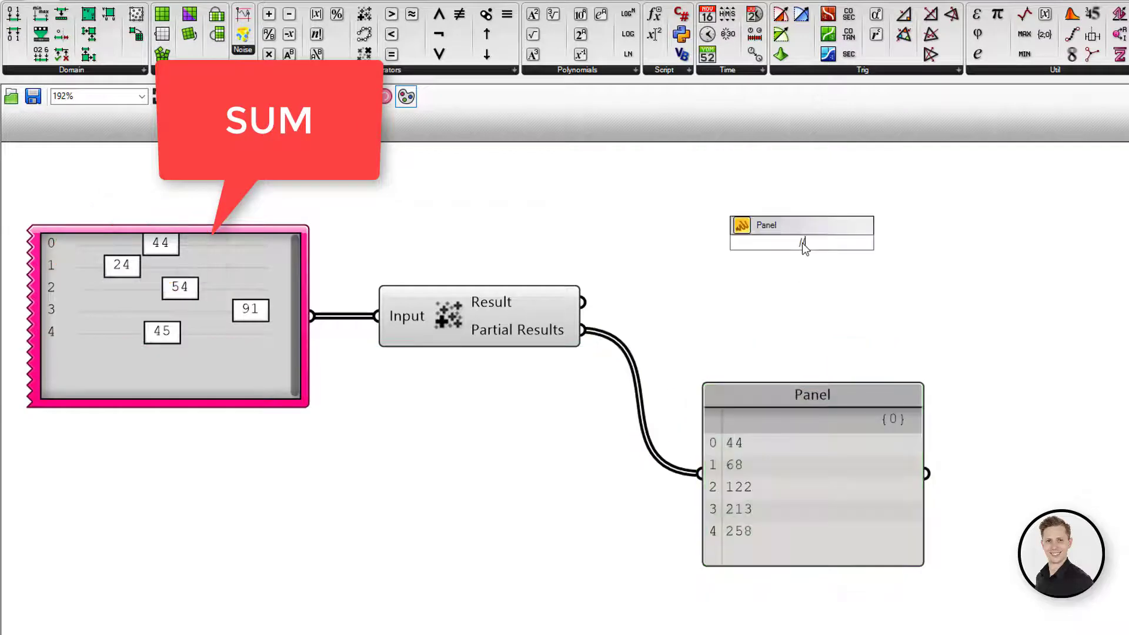
key(Return)
drag(582, 302, 699, 257)
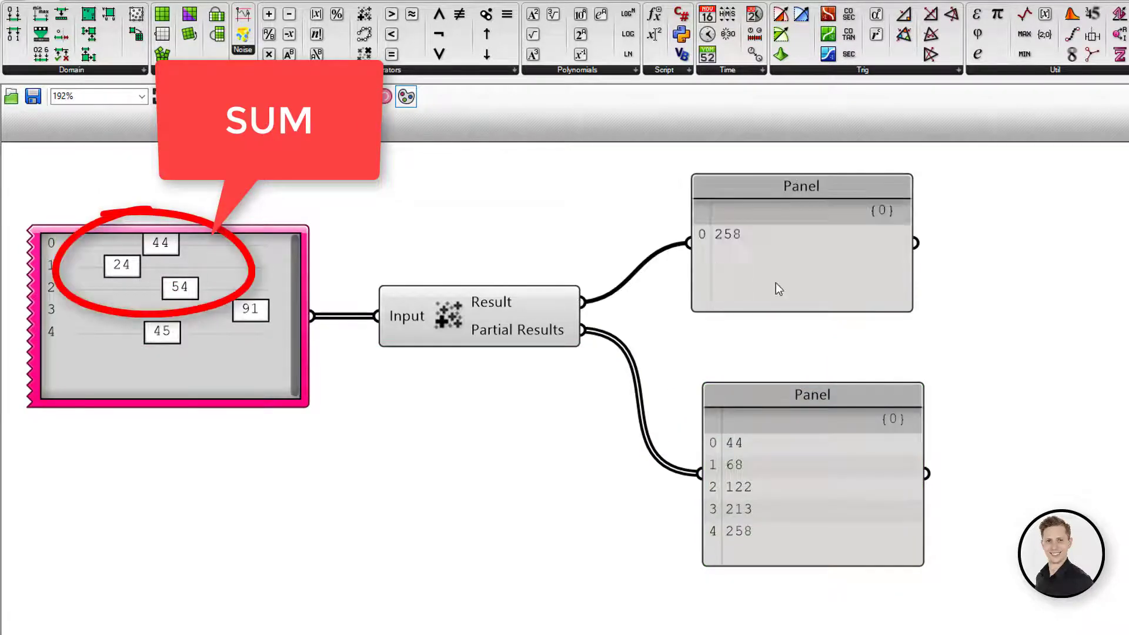
click(808, 305)
click(1126, 342)
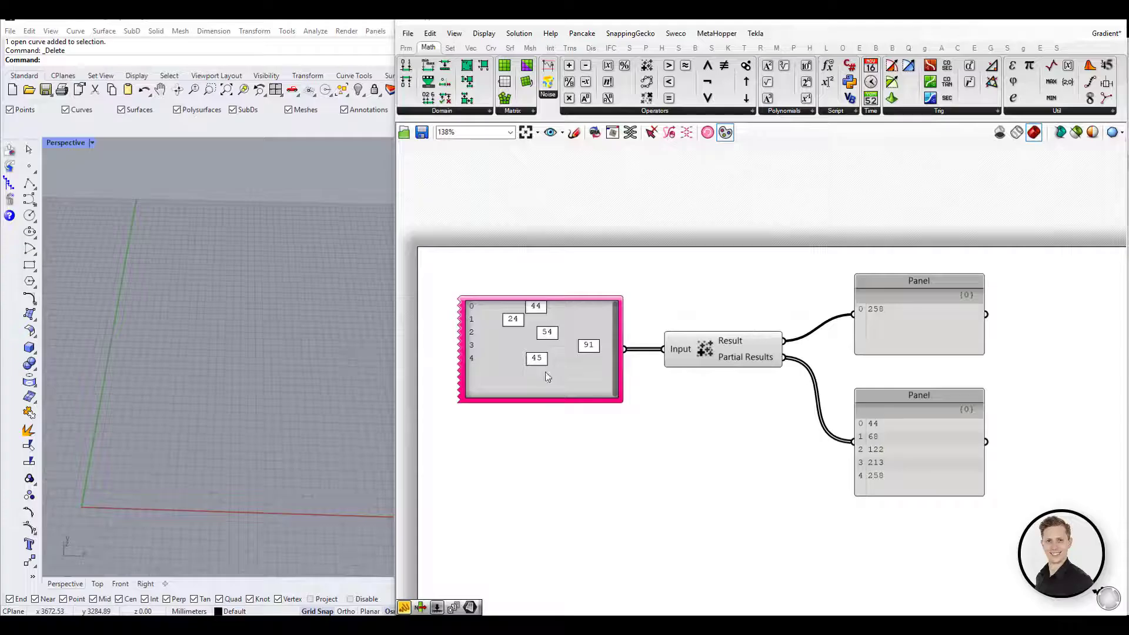
Step: Edit the Gene Pool so its values range from 0 to 1000 with 0 decimals
right_click(145, 348)
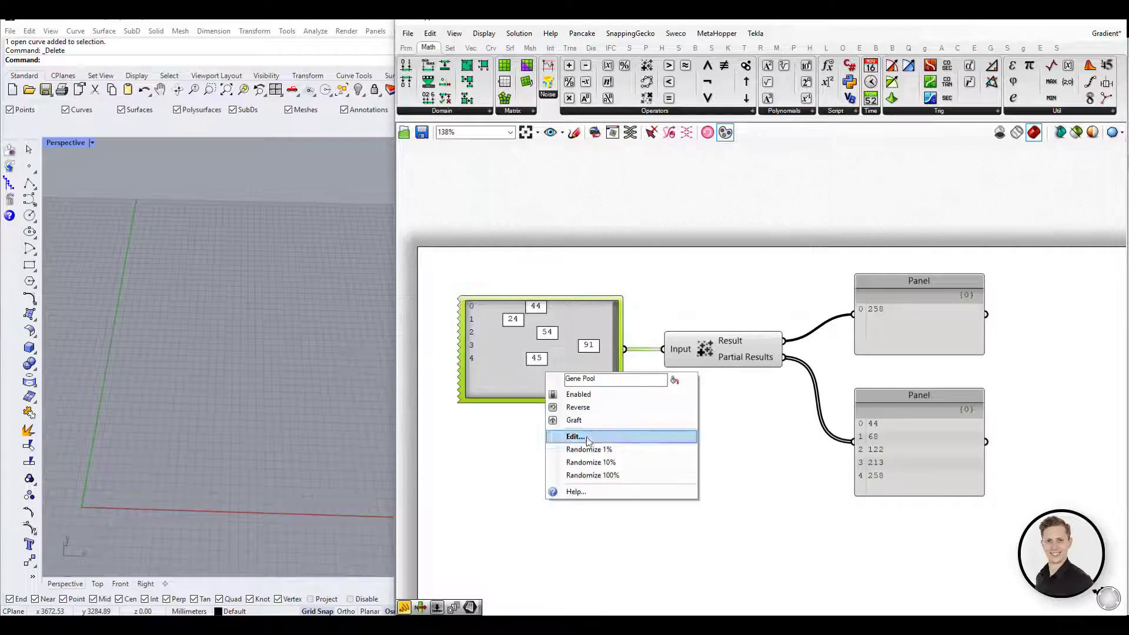
click(559, 433)
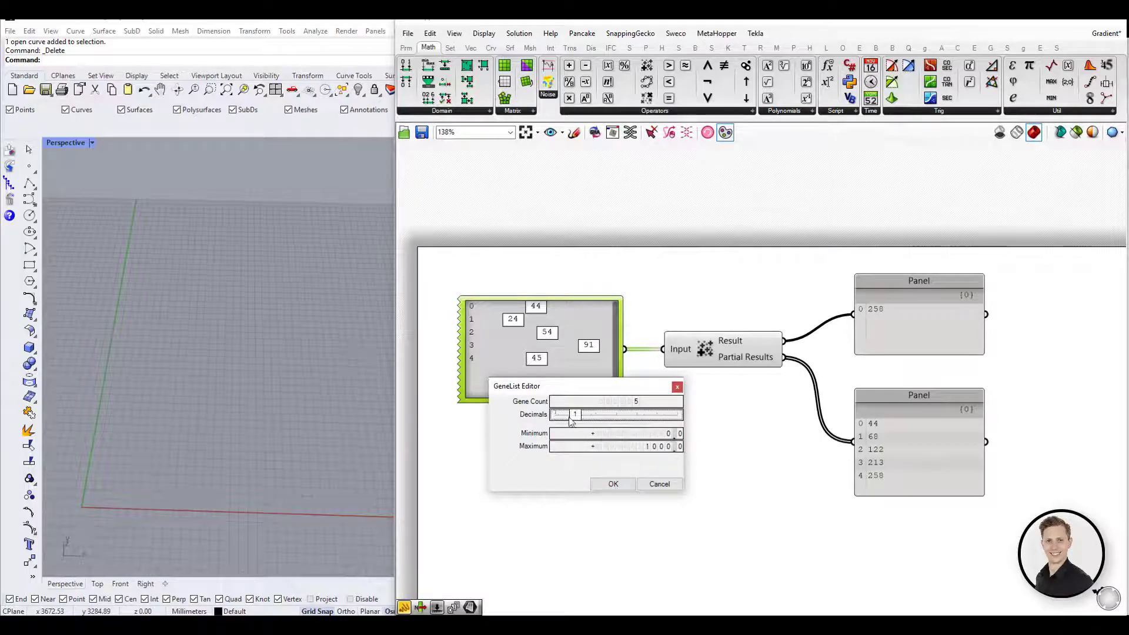
drag(569, 416, 555, 417)
click(613, 483)
right_drag(820, 405, 786, 347)
Step: Draw an open S-shaped curve with five control points in Rhino's Perspective viewport, starting near the origin
click(33, 201)
click(91, 522)
click(174, 470)
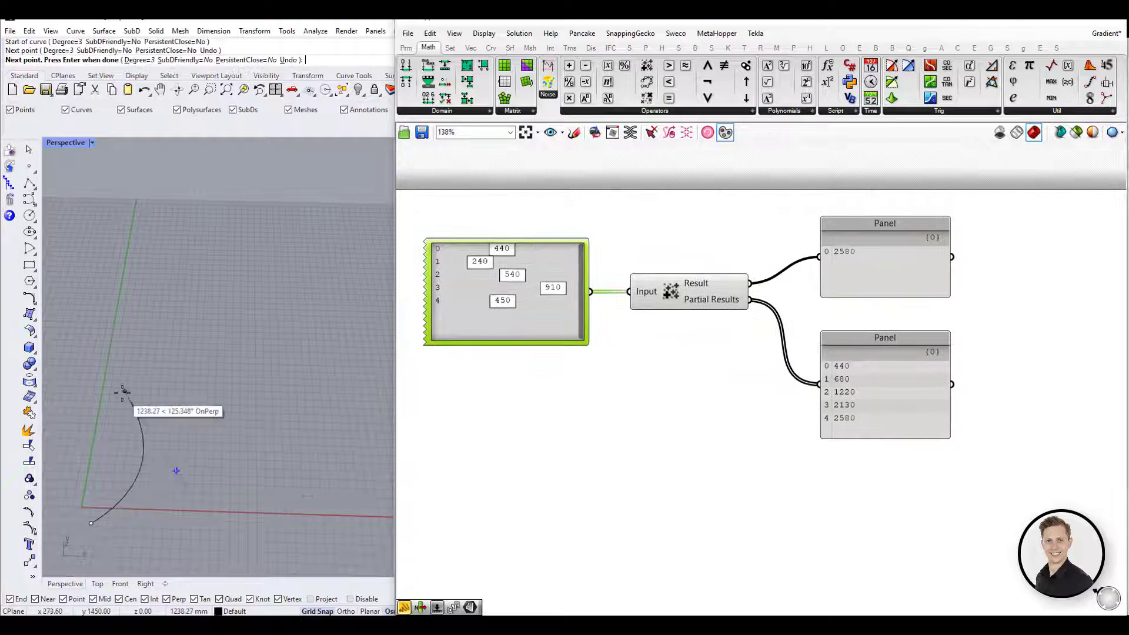
click(138, 348)
click(339, 277)
click(330, 226)
Step: Add an Evaluate Length component and connect the Mass Addition's Partial Results to its Length input
right_drag(777, 462, 745, 429)
double_click(745, 429)
text(evalu)
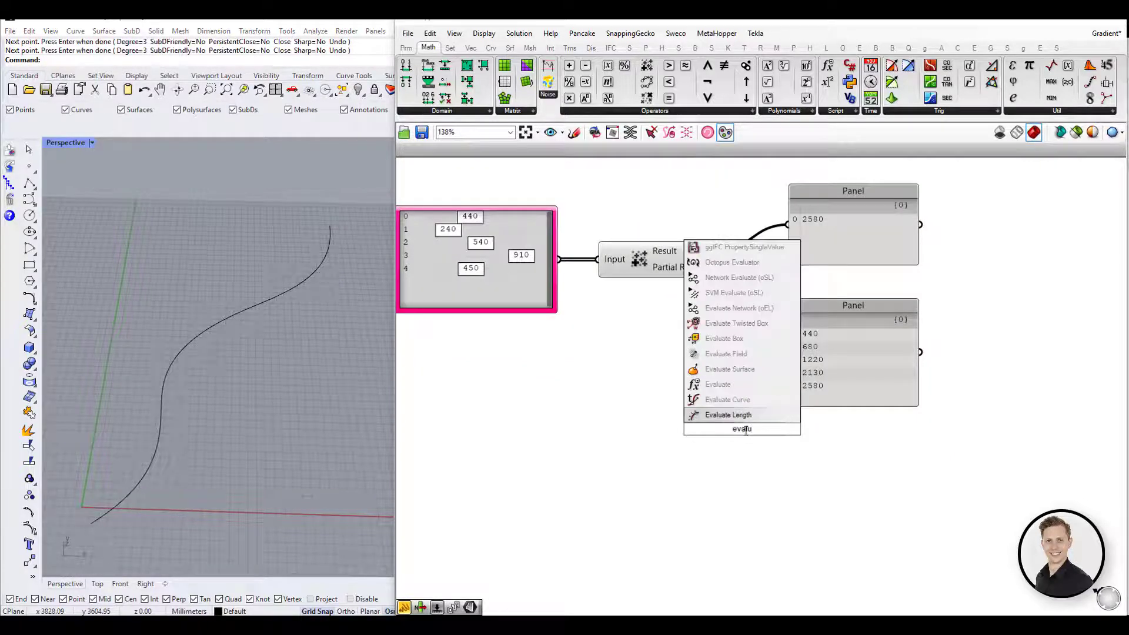
key(Return)
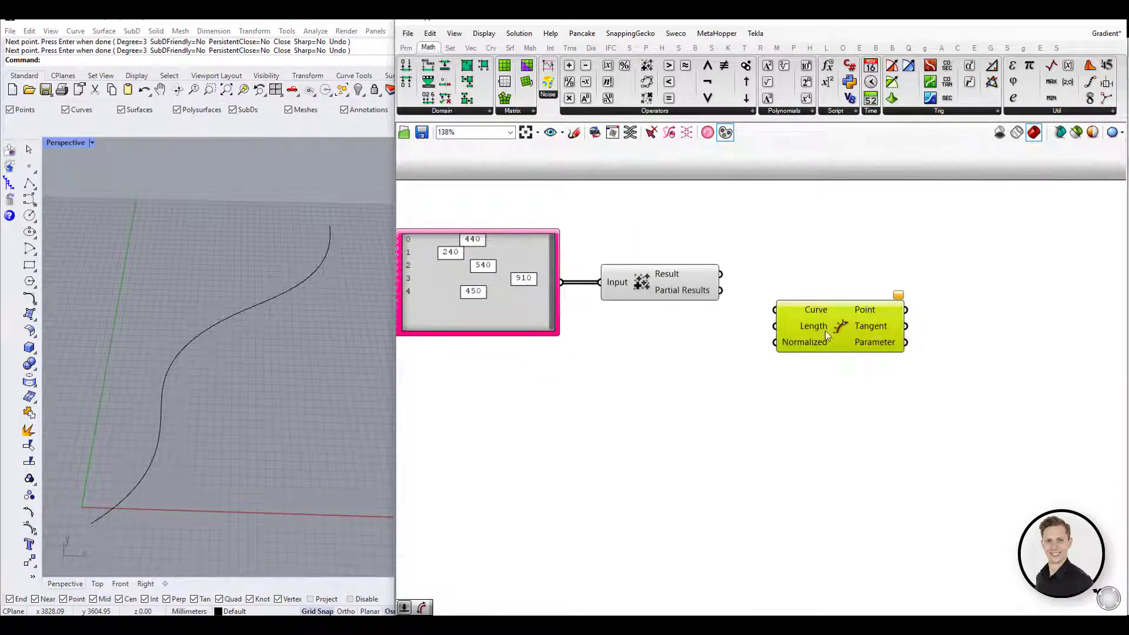
drag(720, 291, 831, 298)
Step: Set the Boolean value of the Evaluate Length component's Normalized input
right_click(793, 343)
mouse_move(835, 461)
click(948, 462)
right_drag(605, 374, 671, 363)
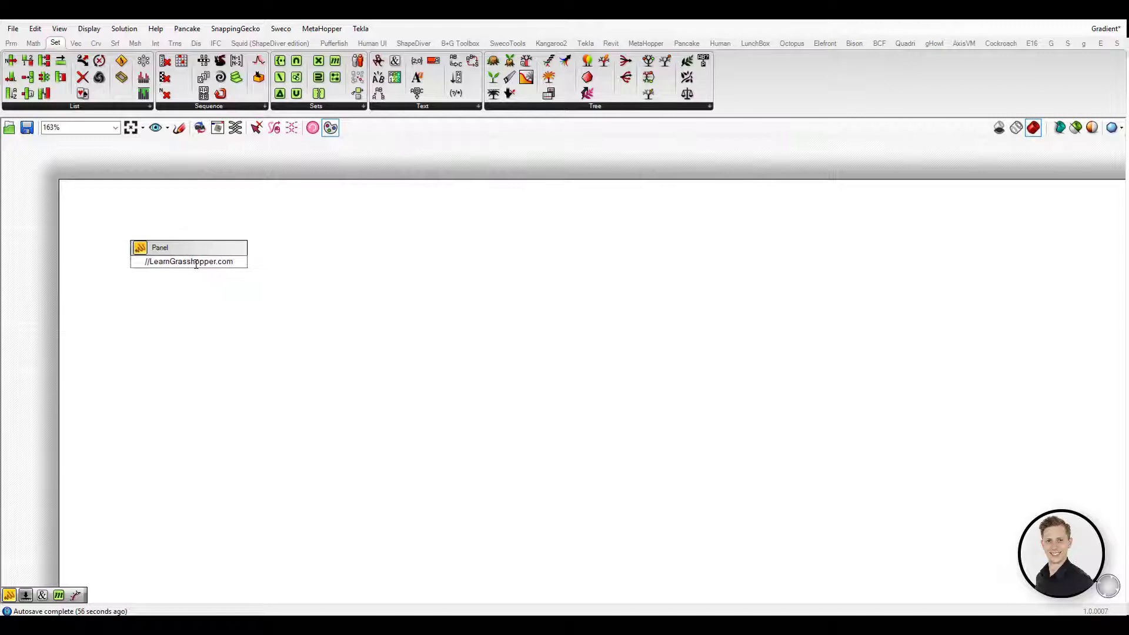
Step: Create a panel containing LearnGrasshopper.com and place a Characters component beside it
key(Return)
click(411, 105)
drag(388, 124, 300, 264)
Step: Add a panel for the Characters component's Result output and enlarge it to list every character
double_click(460, 283)
text(//)
key(Return)
drag(433, 276, 483, 245)
drag(409, 255, 431, 254)
drag(506, 297, 544, 486)
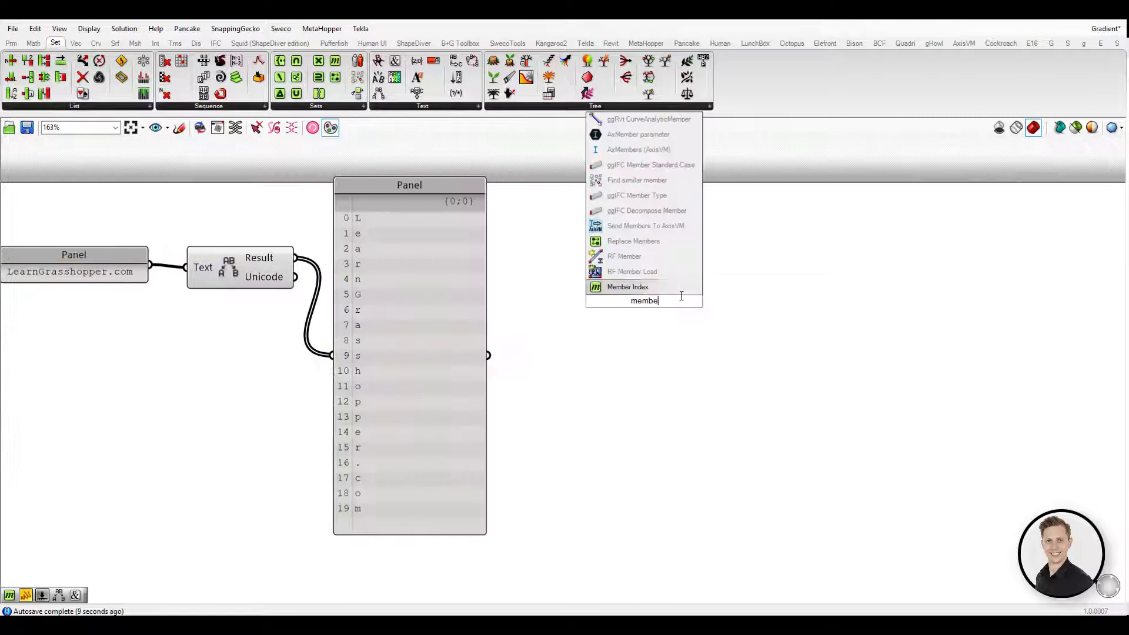
Step: Add a Member Index component with the Characters result as its Set and a panel containing r as its Member
click(641, 287)
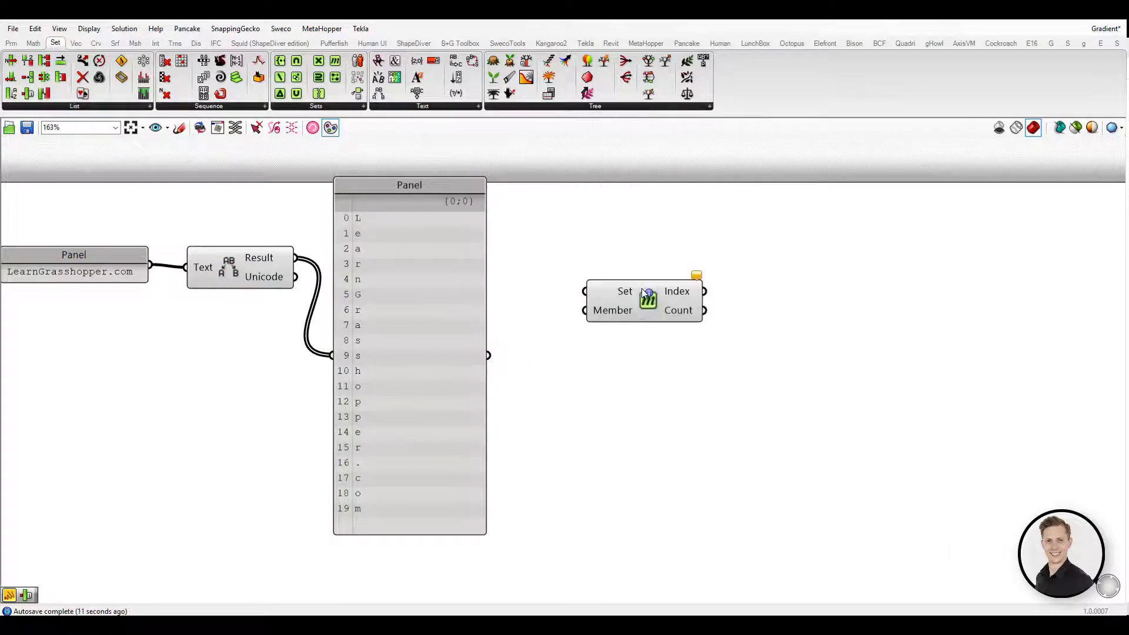
drag(597, 287, 741, 288)
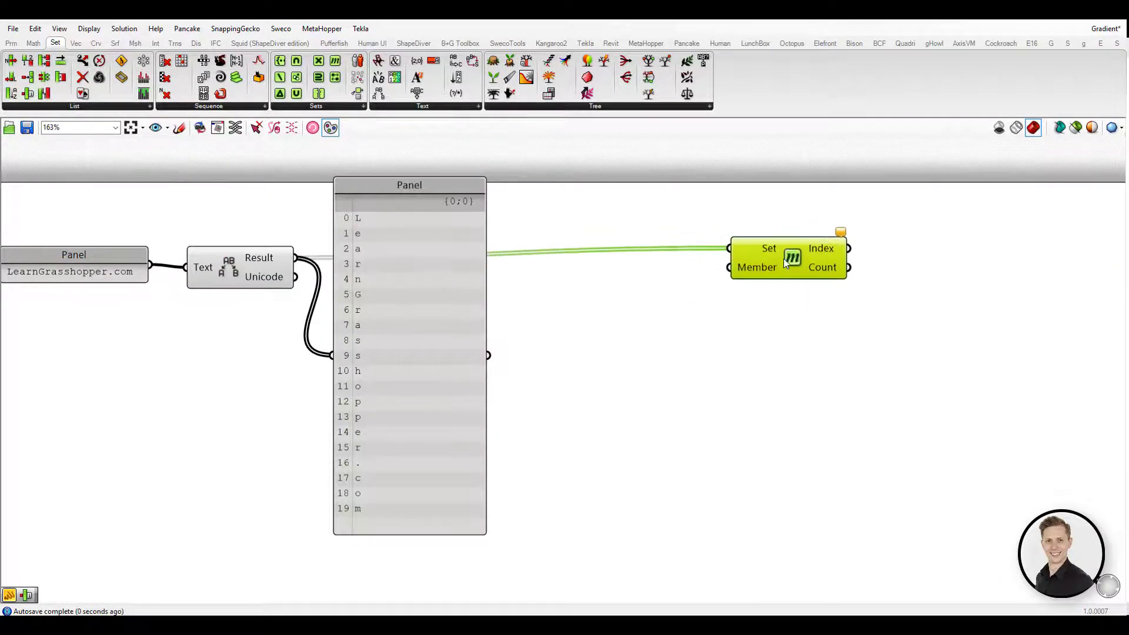
double_click(623, 332)
text(r)
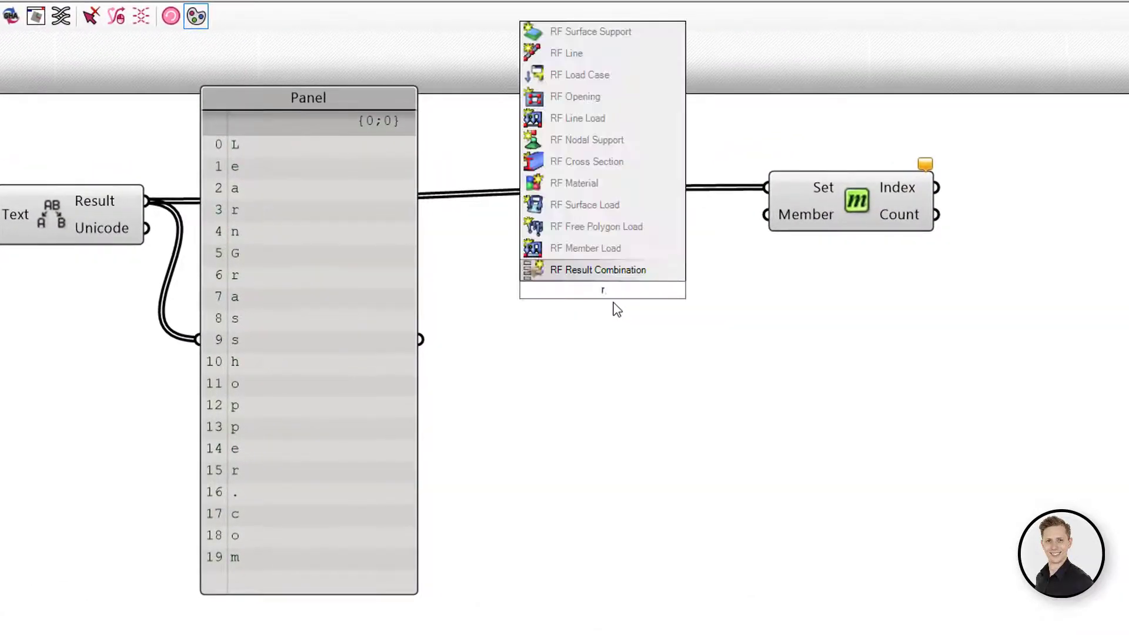
key(BackSpace)
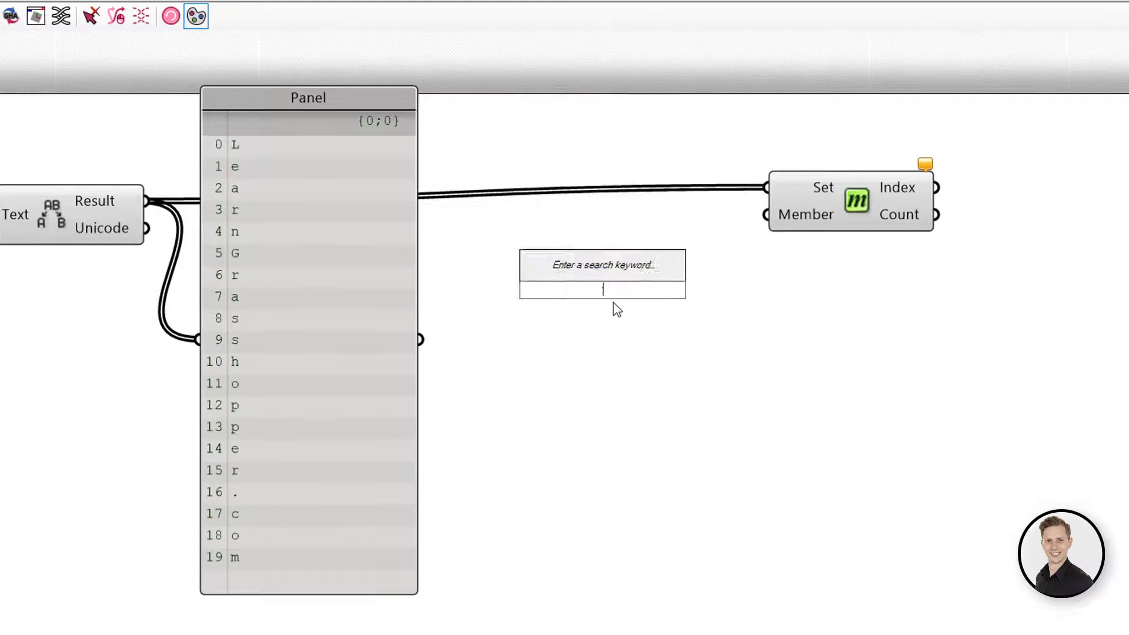
text(//r)
key(Return)
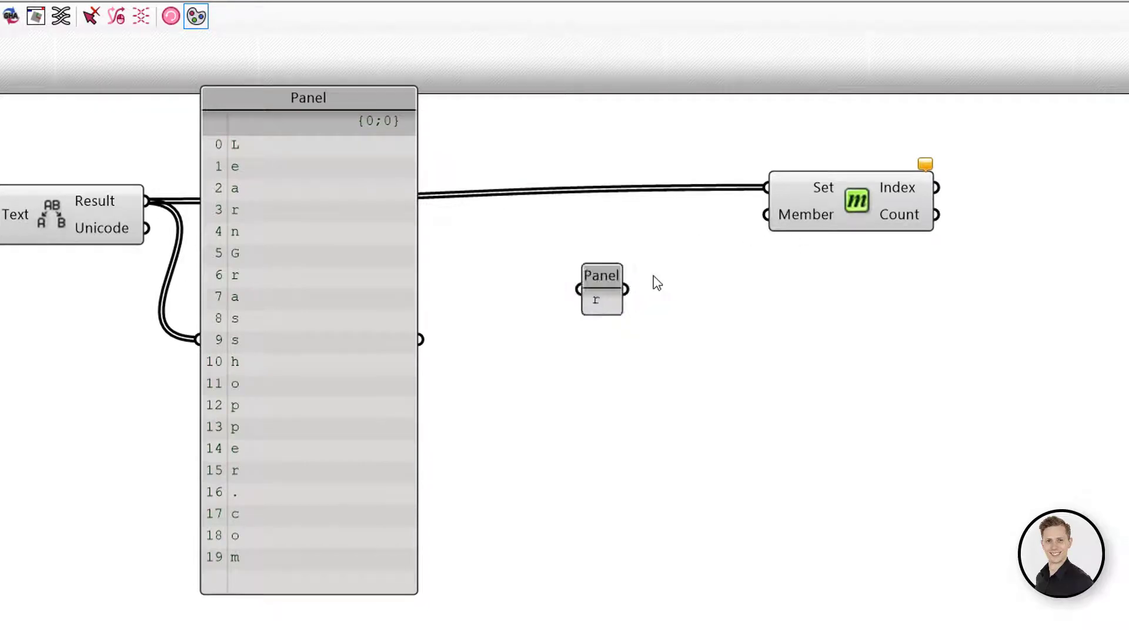
drag(749, 247, 766, 215)
drag(874, 203, 765, 235)
Step: Add a panel above the Member Index component and connect it to the Index output
right_drag(785, 236, 608, 241)
double_click(786, 188)
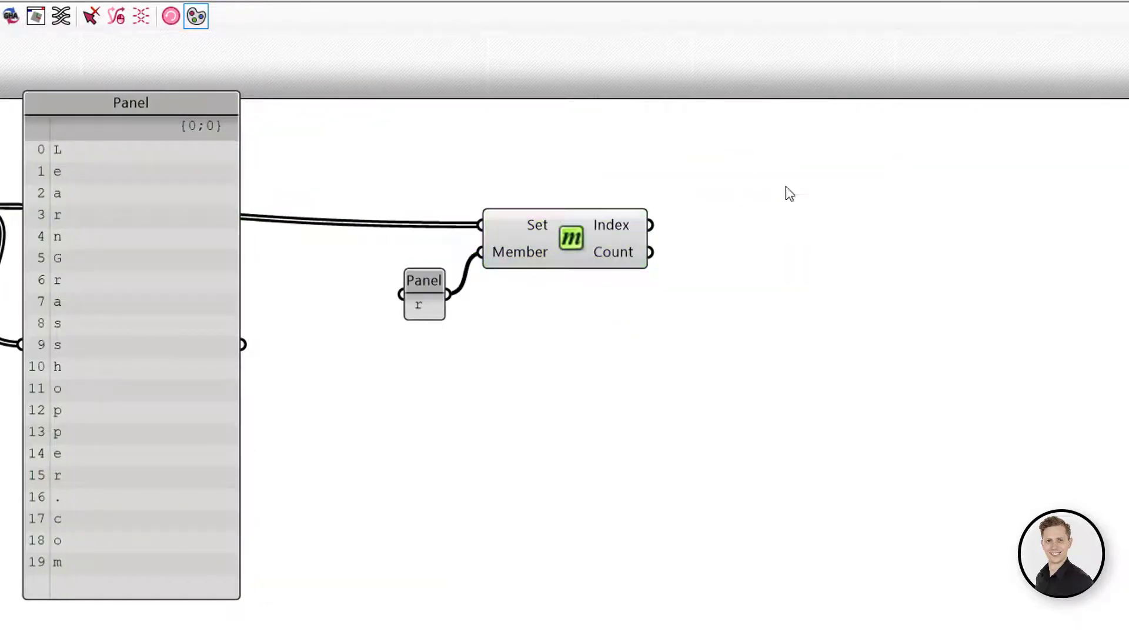
text(//)
key(Return)
drag(652, 224, 676, 185)
drag(779, 182, 821, 157)
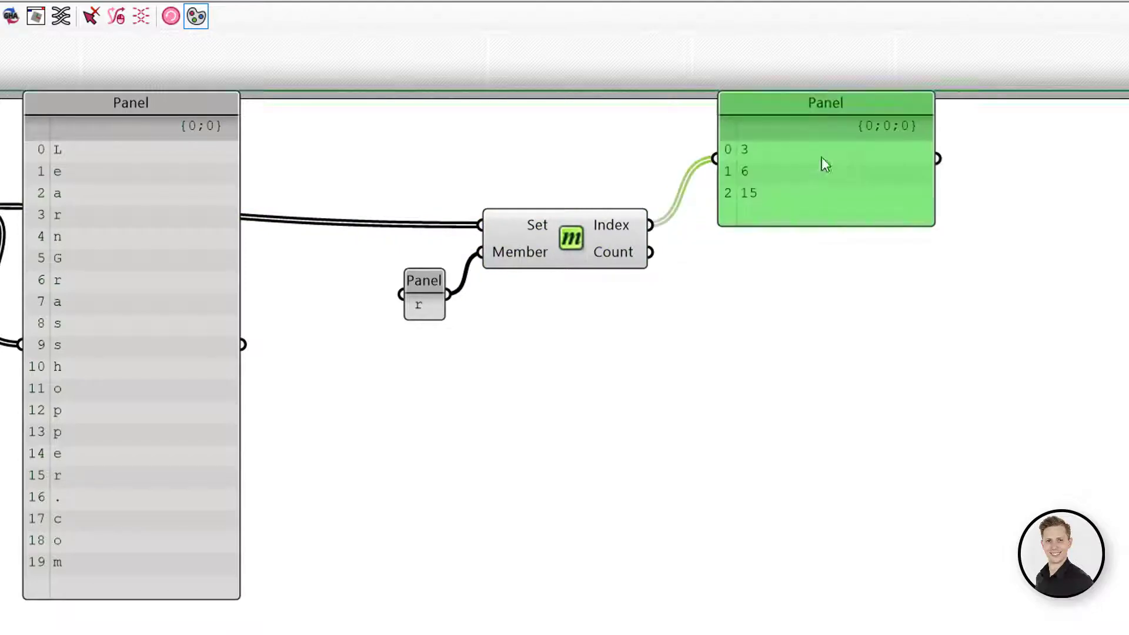
Step: Add another panel below the Index panel and connect it to the Member Index component's Count output
double_click(743, 346)
text(//)
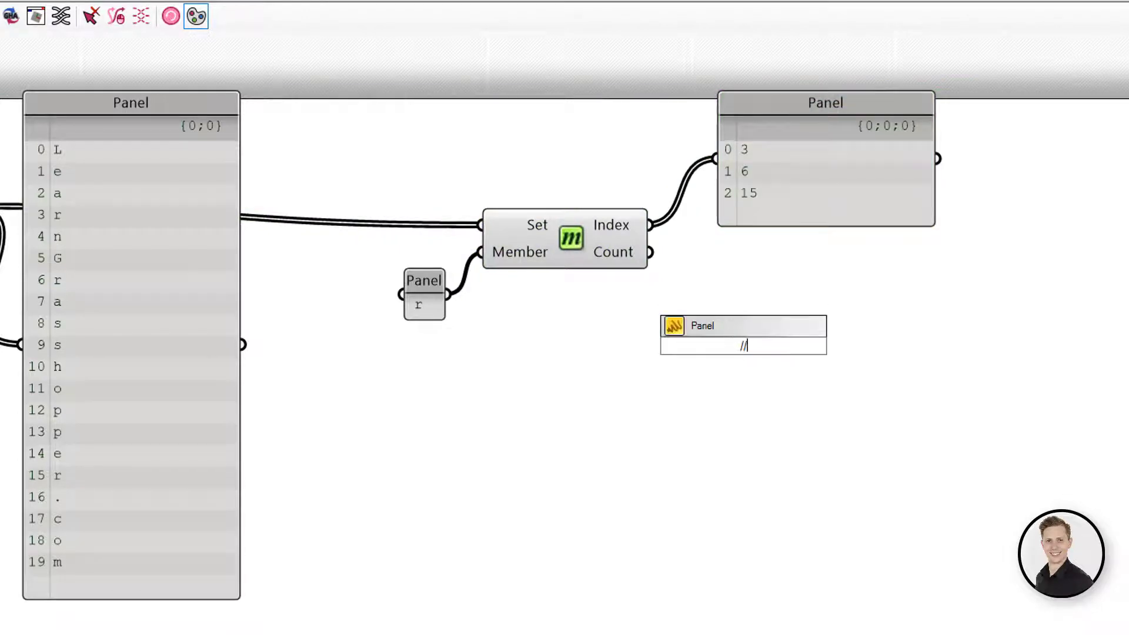
key(Return)
drag(778, 364, 850, 354)
drag(651, 254, 705, 335)
drag(783, 317, 795, 307)
right_drag(492, 359, 539, 370)
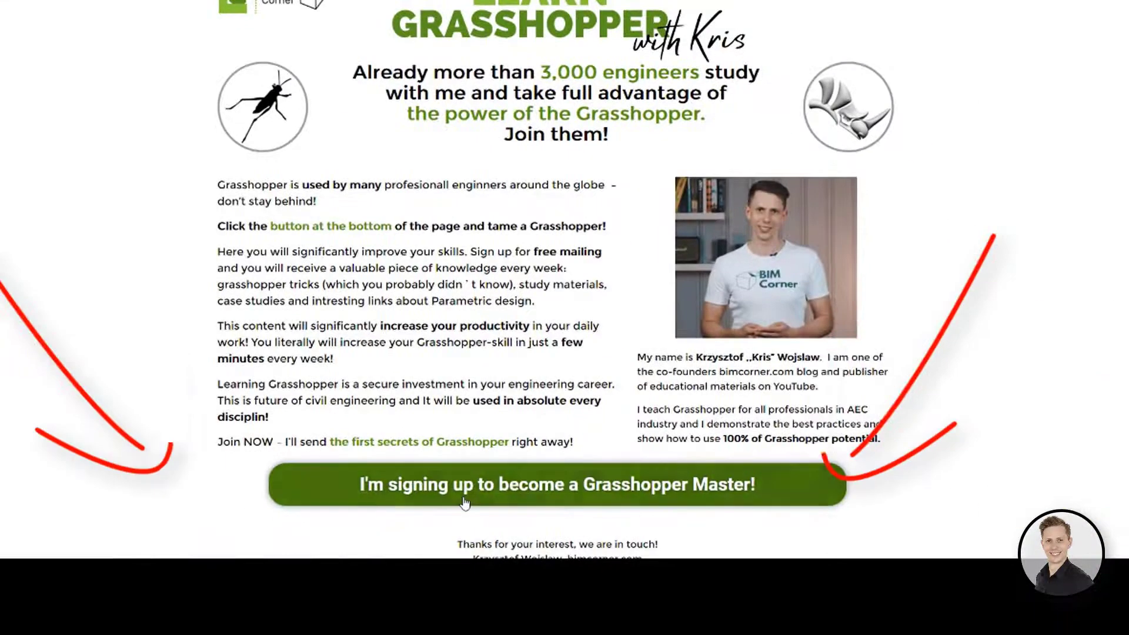
Step: Sign up for the Learn Grasshopper newsletter on its web page by entering the subscriber's e-mail address and confirming
click(464, 486)
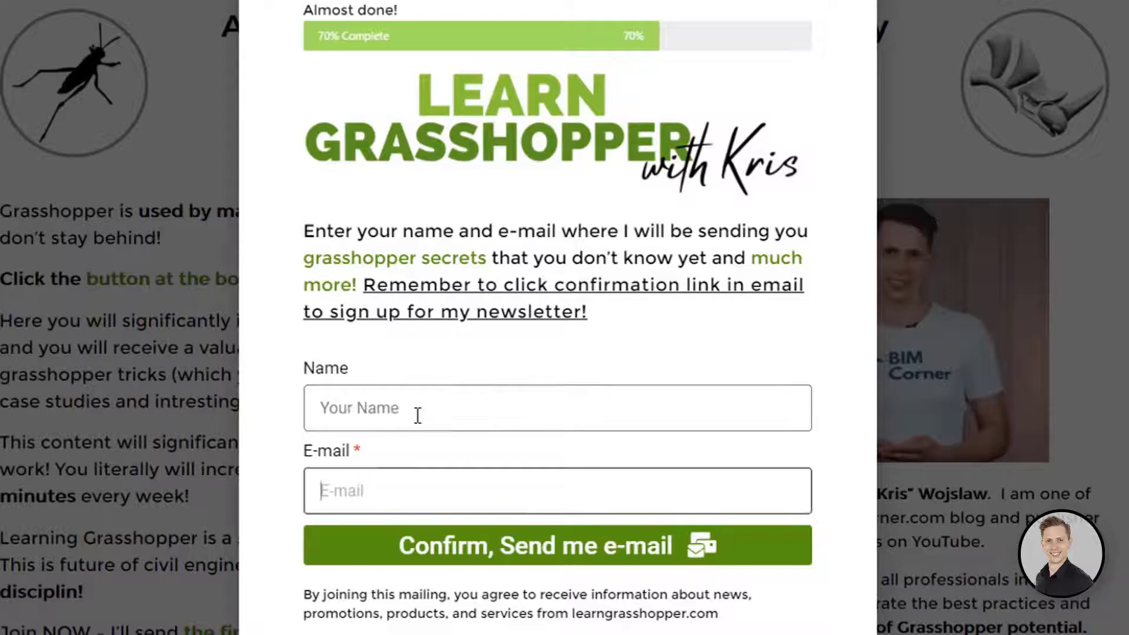
text(Youremail@gmail.com)
click(582, 546)
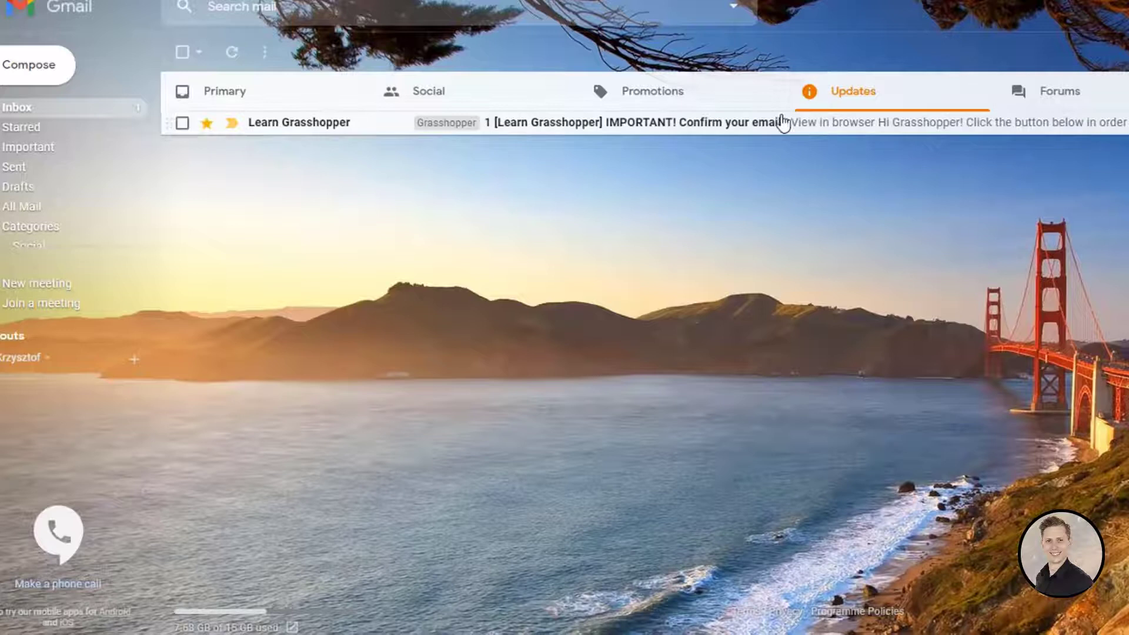
Step: Move the Learn Grasshopper confirmation message in Gmail from Updates to the Primary category and open it
drag(783, 121, 228, 97)
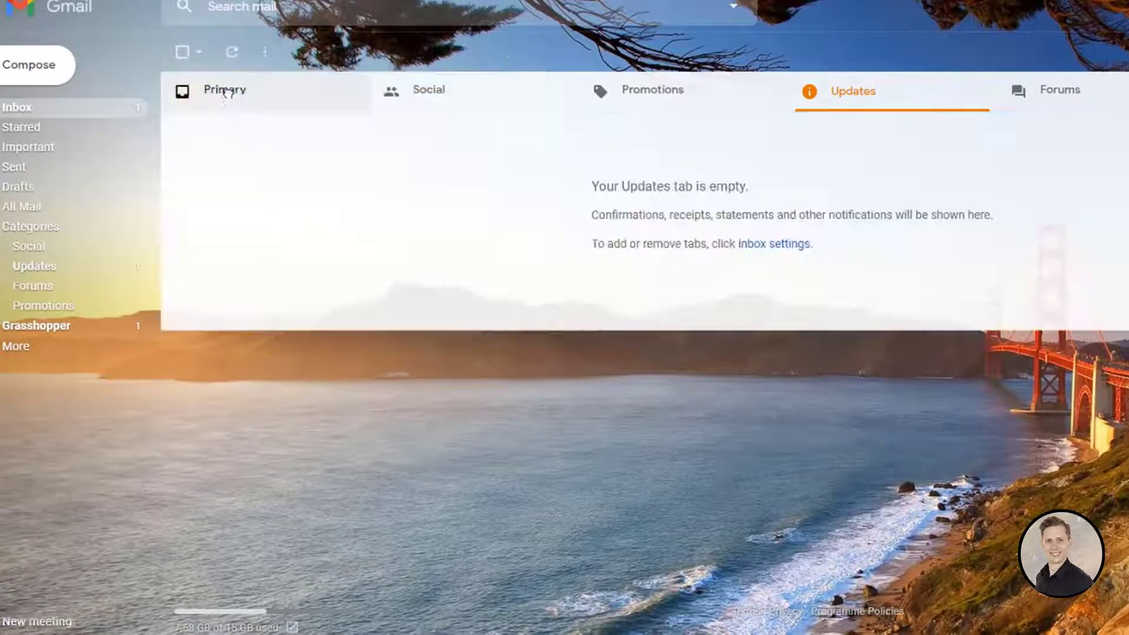
click(249, 104)
click(569, 132)
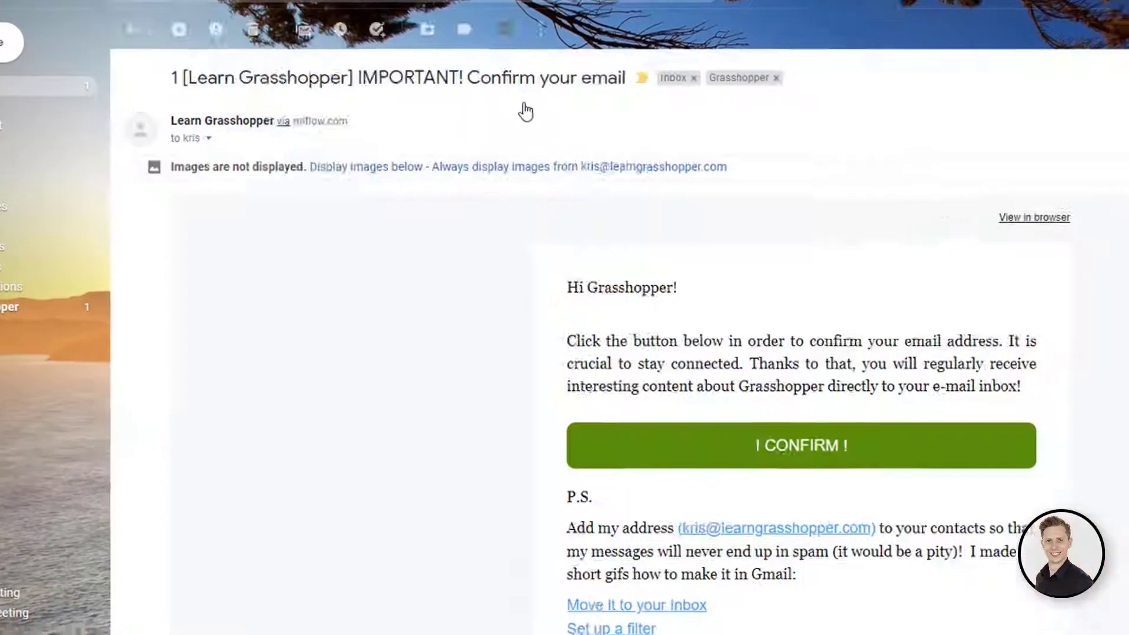
Step: Confirm the newsletter subscription from the opened Learn Grasshopper confirmation message
click(667, 404)
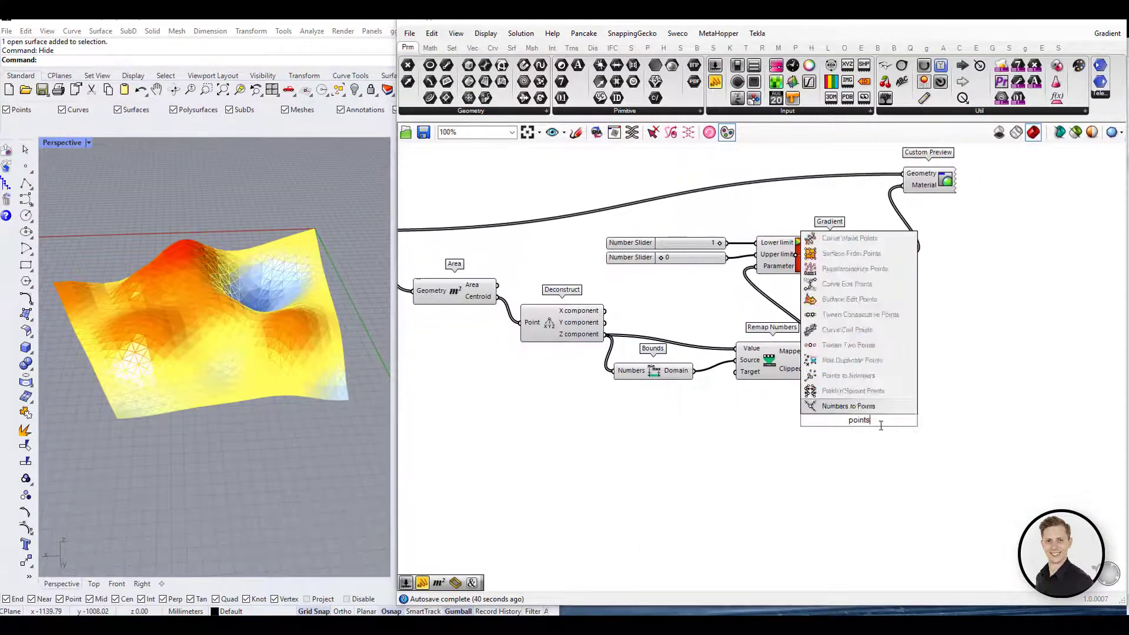
Step: Add a Point parameter fed by the Area component's Centroid output and connect it to Sort List's Values A input
key(BackSpace)
key(Return)
drag(497, 297, 846, 421)
right_drag(882, 438, 612, 423)
scroll(612, 424, up, 3)
drag(546, 395, 700, 379)
scroll(700, 406, down, 4)
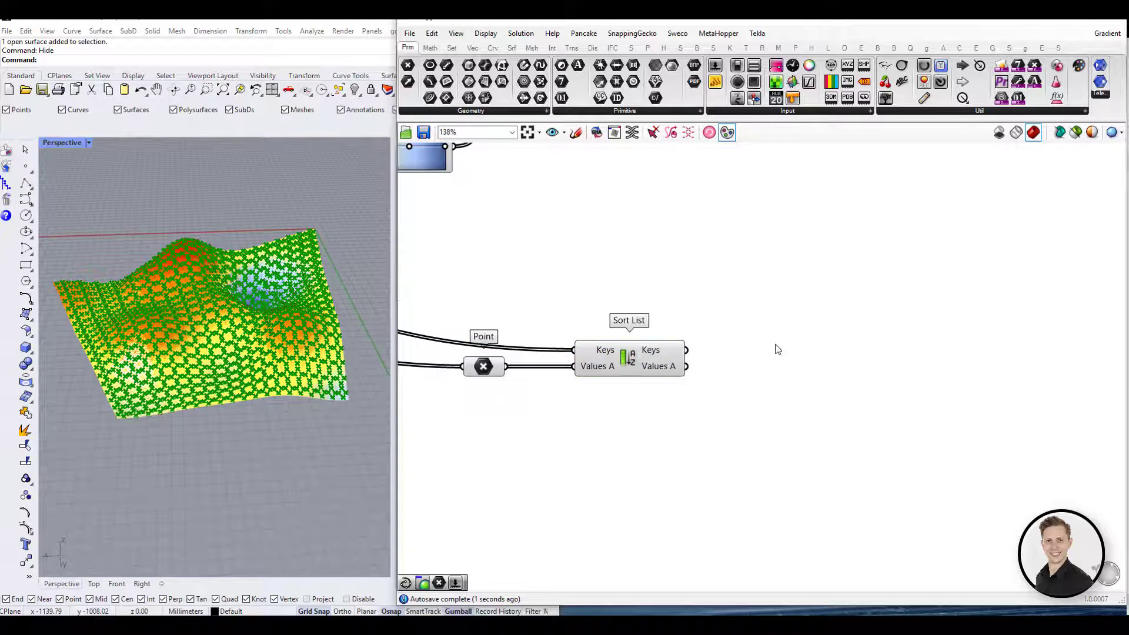
Step: Add a panel beside the Sort List component and connect it to the Keys output
double_click(774, 339)
text(//)
key(Return)
drag(687, 350, 710, 344)
drag(792, 354, 822, 376)
Step: Try reversing the order of the Sort List component's Keys output
right_click(666, 350)
click(707, 388)
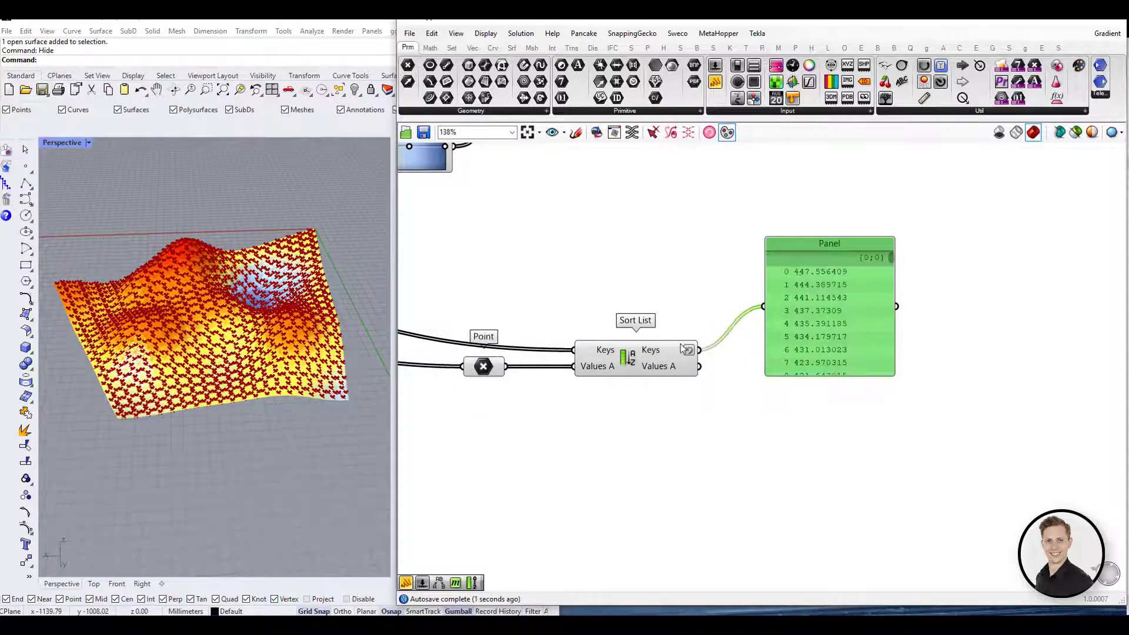
right_click(670, 349)
click(705, 388)
Step: Add a List Indices component below Sort List and connect the Values A output to its List input
right_drag(652, 422, 763, 423)
double_click(764, 421)
text(list)
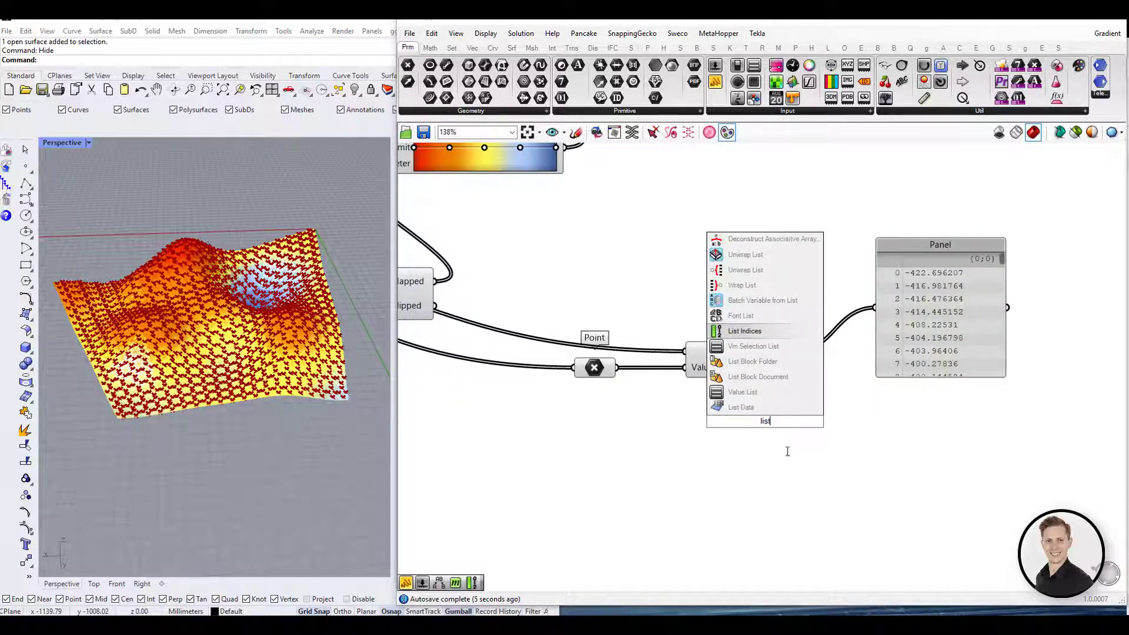
key(Return)
right_drag(788, 452, 679, 447)
drag(657, 417, 756, 419)
drag(691, 363, 716, 419)
right_drag(783, 435, 698, 428)
mouse_move(698, 416)
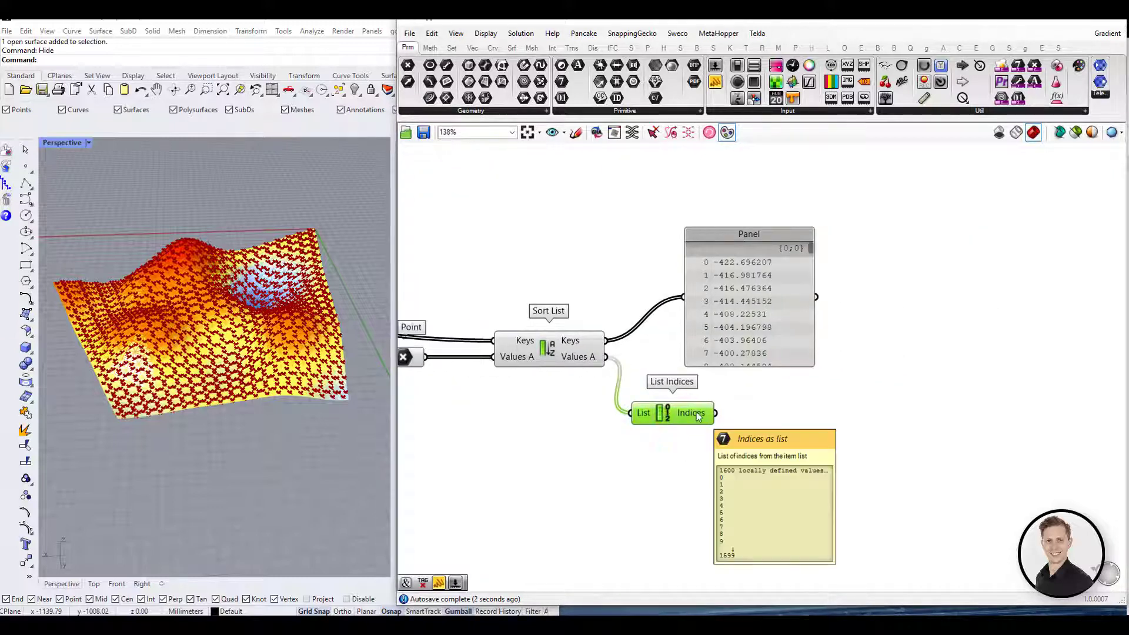
drag(698, 416, 709, 446)
Step: Add a Text Tag component beside List Indices, using the sorted points as Location and the Indices output as Text
double_click(825, 415)
text(text tag)
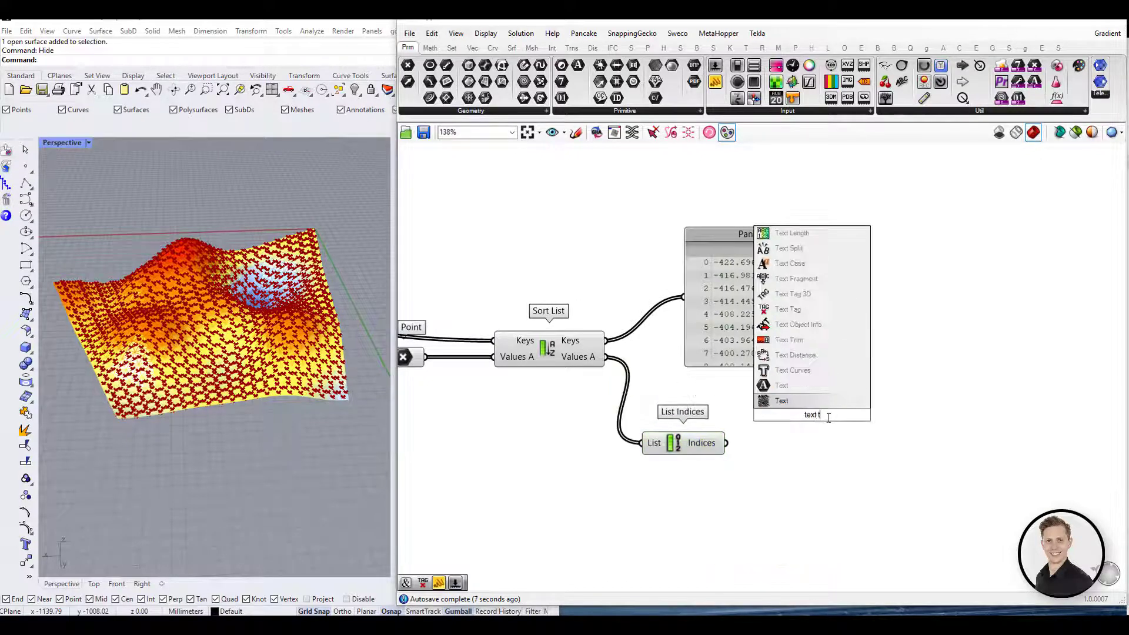
key(Return)
right_drag(445, 381, 520, 381)
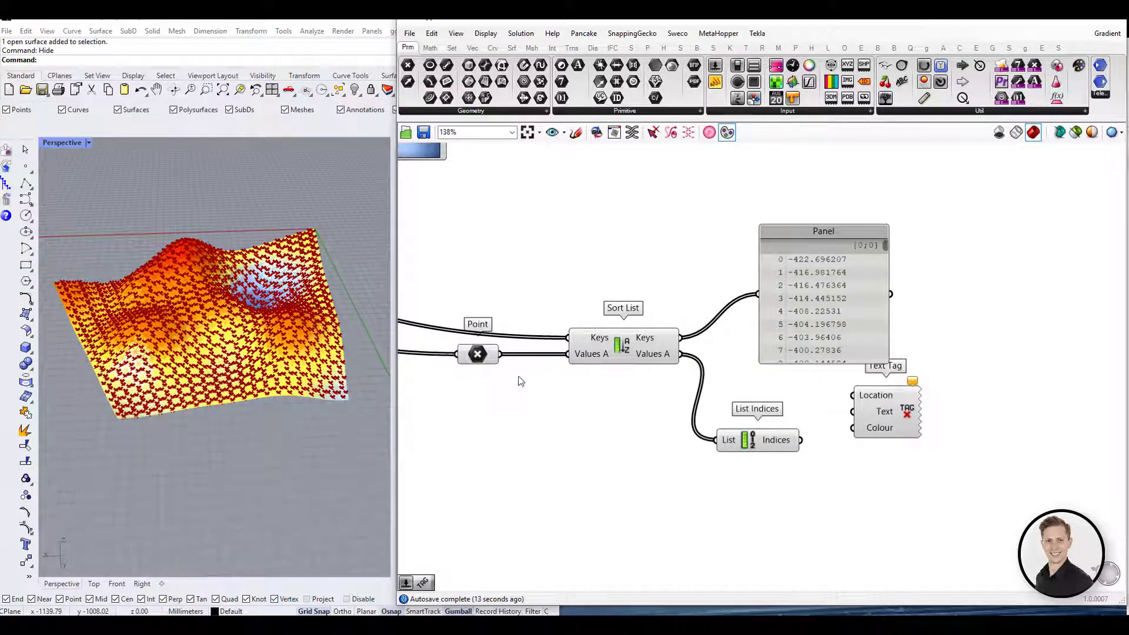
drag(814, 404, 925, 439)
click(873, 487)
Step: Select the group of components and turn off their viewport preview so the text tags stand out
scroll(873, 485, down, 6)
drag(864, 483, 420, 272)
middle_click(495, 289)
click(531, 253)
scroll(935, 473, up, 3)
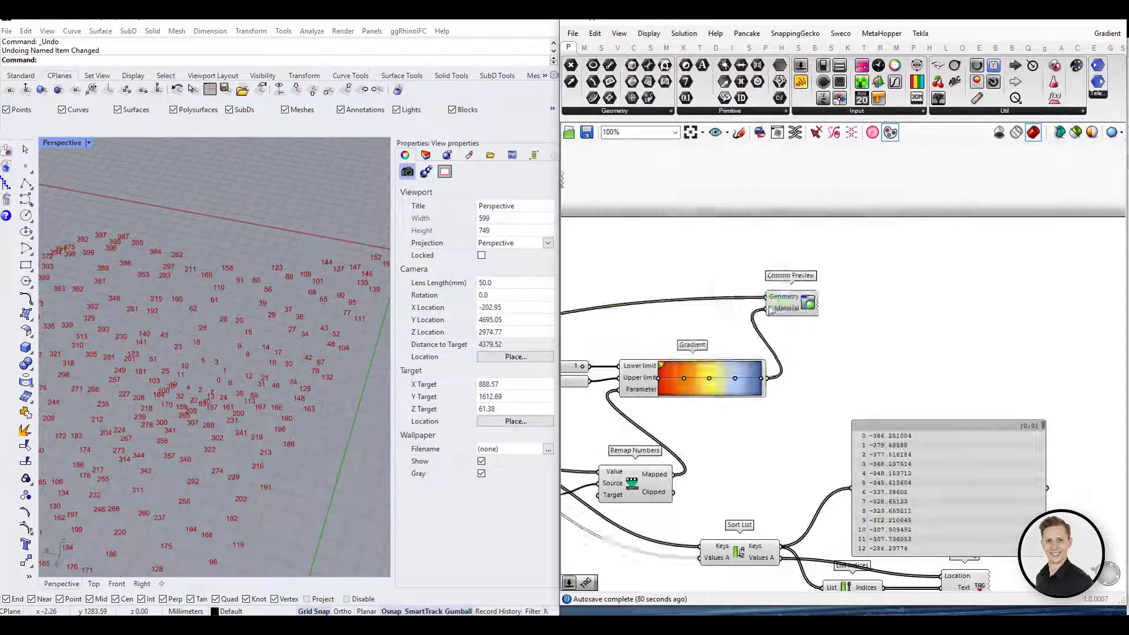
Step: Toggle the viewport preview of the Custom Preview component
key(space)
click(729, 232)
scroll(170, 370, up, 5)
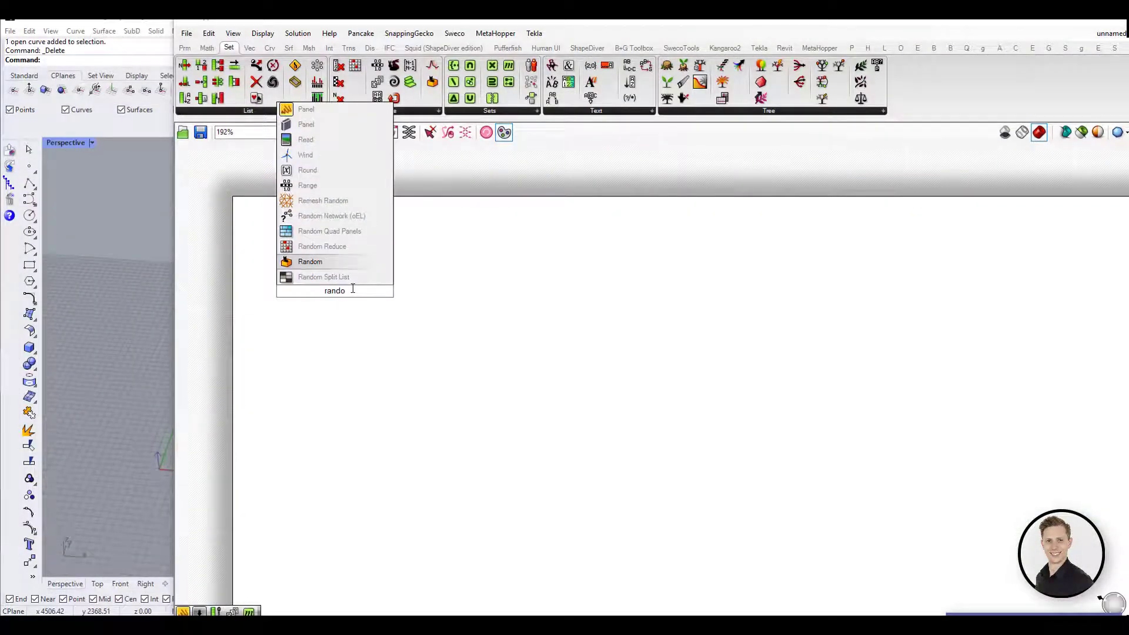
Step: Add a Random component to the empty canvas and a panel connected to its Random output
click(304, 259)
click(339, 288)
drag(340, 288, 599, 310)
double_click(808, 347)
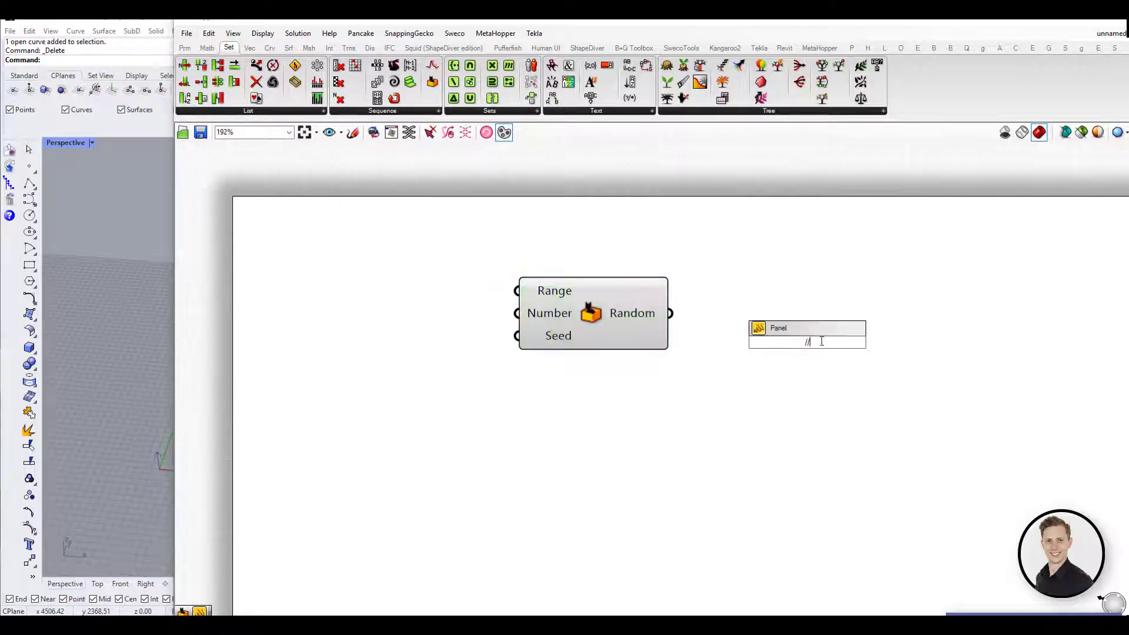
key(Return)
drag(669, 314, 716, 343)
drag(770, 353, 787, 304)
drag(826, 372, 826, 398)
Step: Place a Construct Domain component in front of the Random component
mouse_move(551, 295)
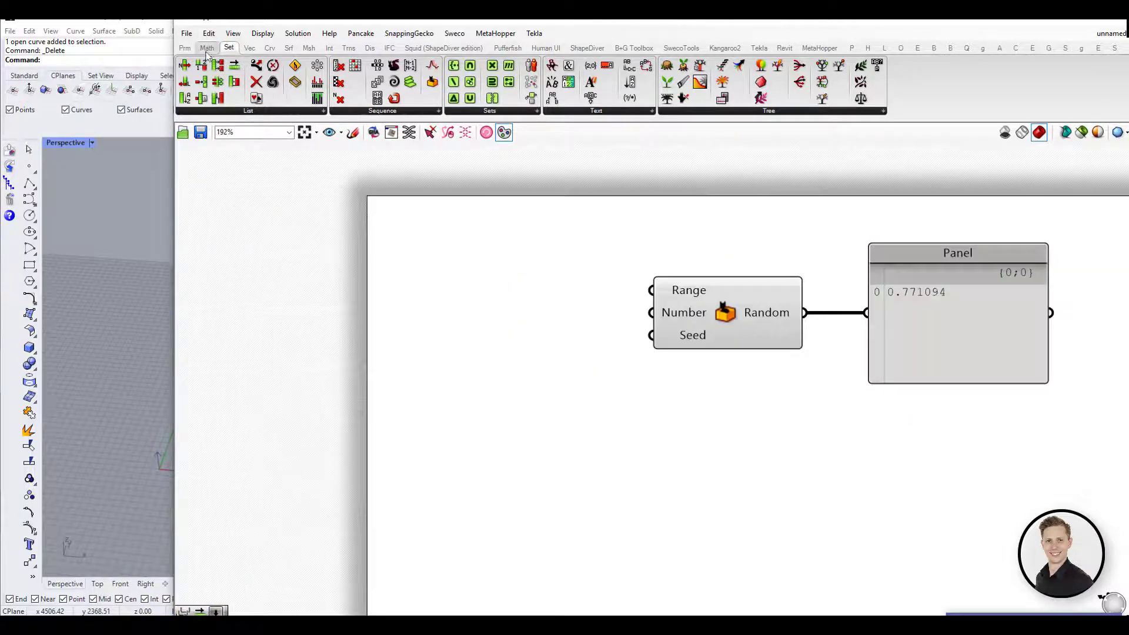
click(206, 50)
click(234, 112)
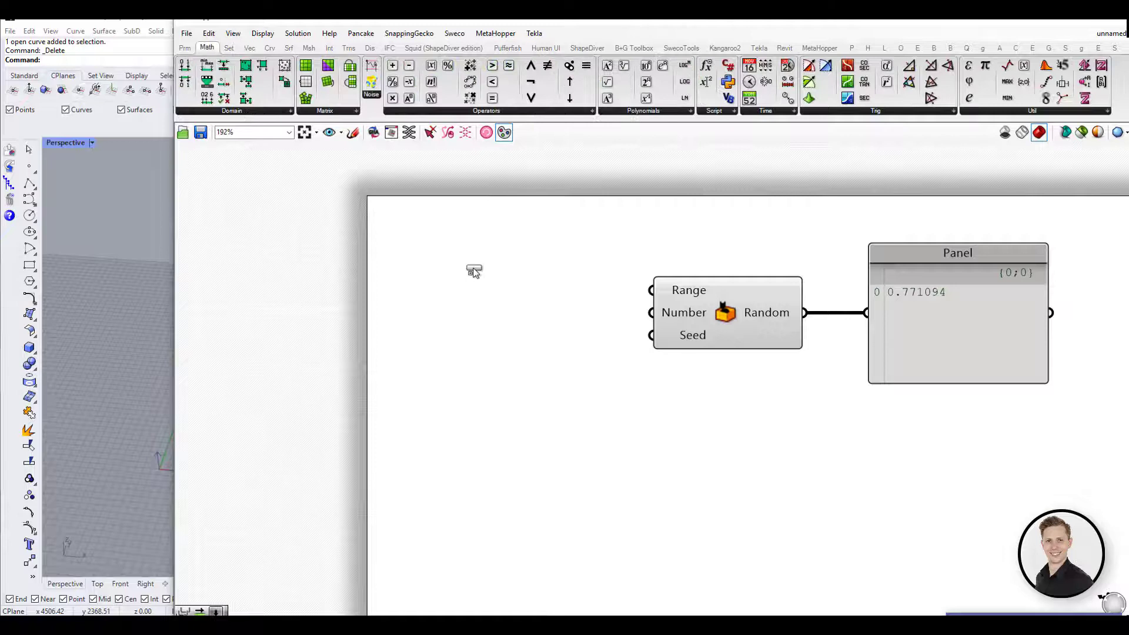
drag(474, 272, 523, 268)
Step: Create two number sliders with values 0 and 100 in front of the Construct Domain component
double_click(338, 259)
text(0)
key(Return)
double_click(254, 294)
text(100)
key(Return)
drag(265, 292, 345, 299)
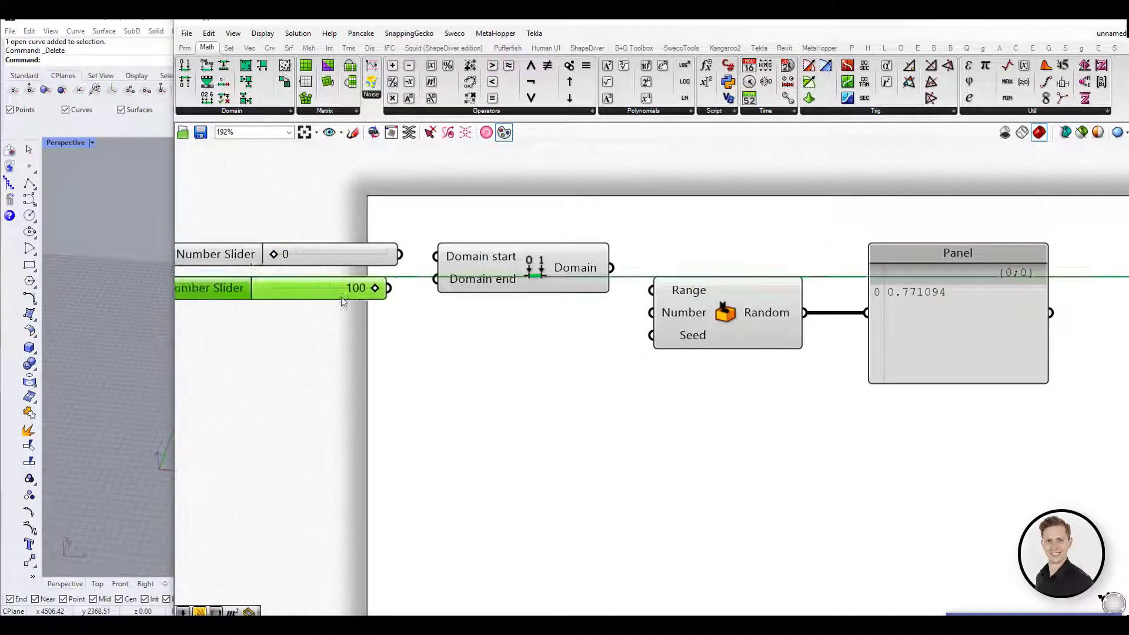
Step: Connect the 0 and 100 sliders to Domain start and Domain end, and the Domain output to Random's Range input
right_drag(370, 321, 407, 344)
drag(437, 277, 472, 279)
drag(436, 311, 472, 302)
drag(648, 291, 688, 313)
click(441, 379)
Step: Shift the whole group of sliders, domain, Random component and panel to the right, inside the canvas border
scroll(473, 409, down, 3)
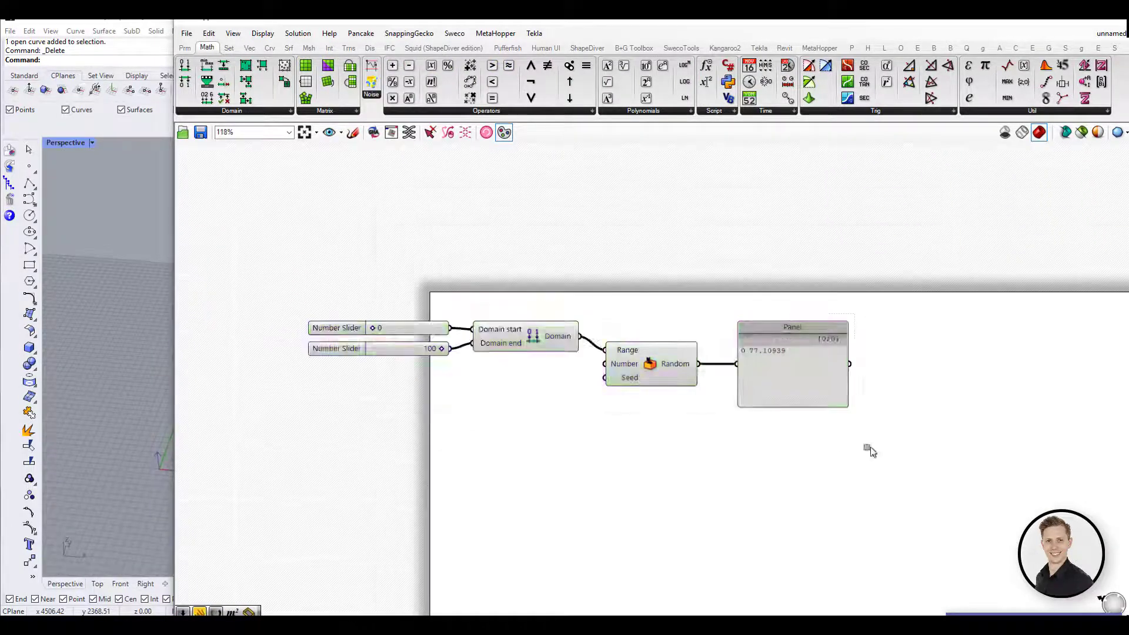
drag(868, 450, 300, 305)
drag(527, 336, 673, 336)
right_drag(753, 430, 601, 435)
scroll(602, 435, up, 2)
click(602, 435)
Step: Add a number slider with value 10 and connect it to the Random component's Number input
right_drag(395, 331, 430, 329)
double_click(429, 407)
text(10)
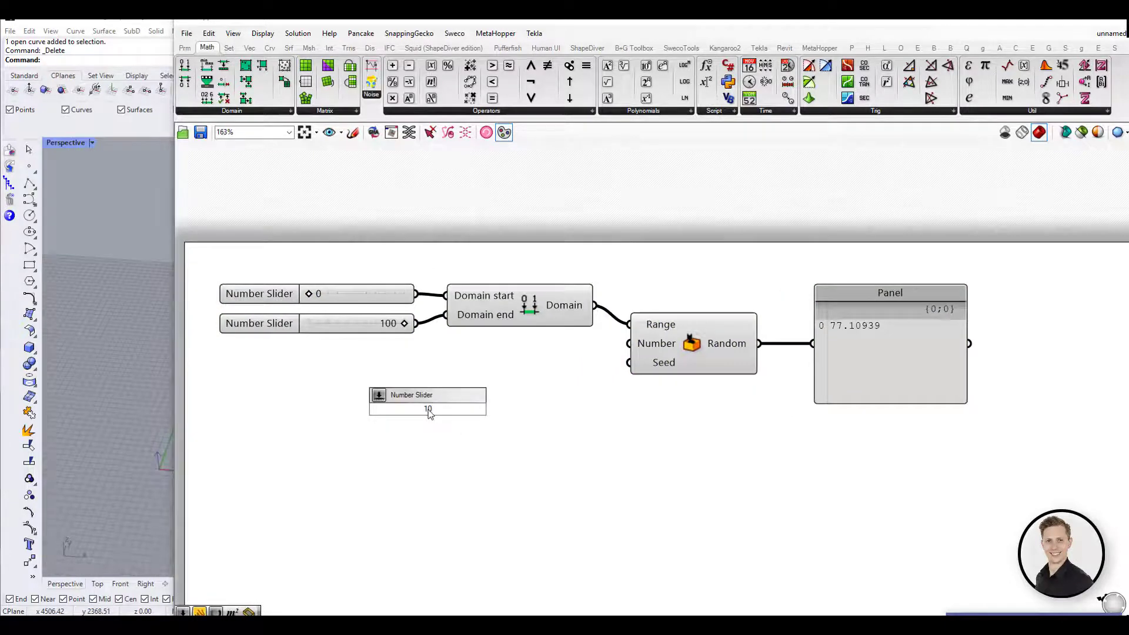
key(Return)
drag(382, 408, 353, 403)
drag(497, 403, 630, 349)
Step: Reposition the Random output panel and enlarge it to fit the whole list of ten values
drag(882, 364, 909, 342)
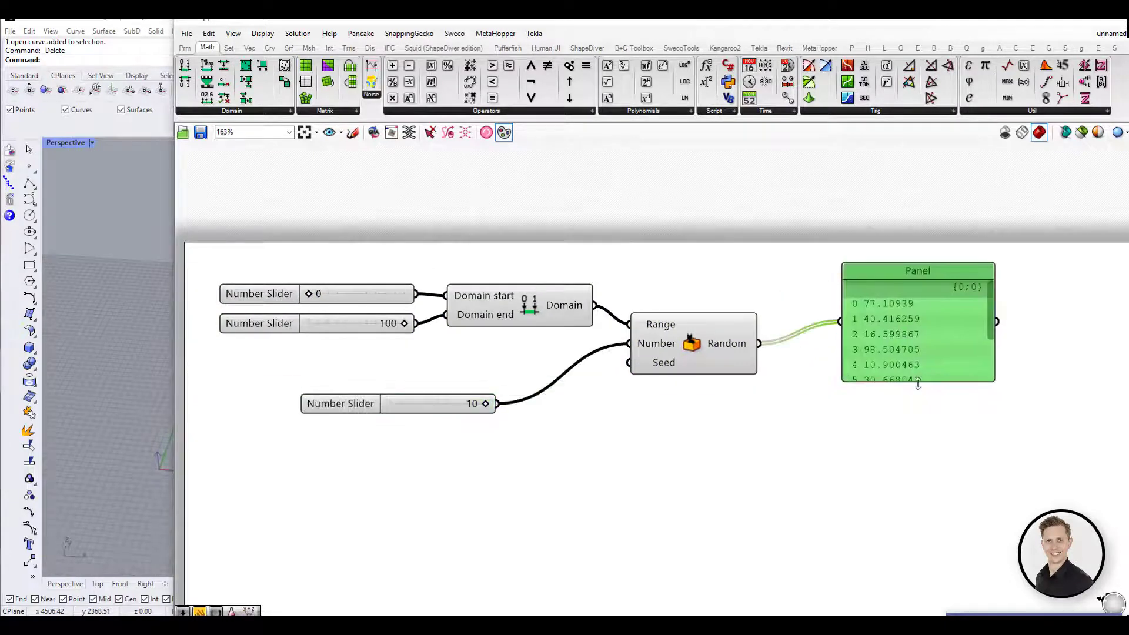
drag(917, 381, 924, 494)
drag(927, 482, 926, 451)
drag(921, 440, 921, 430)
Step: Set the Random component to output Integer Numbers only
click(692, 346)
right_click(692, 345)
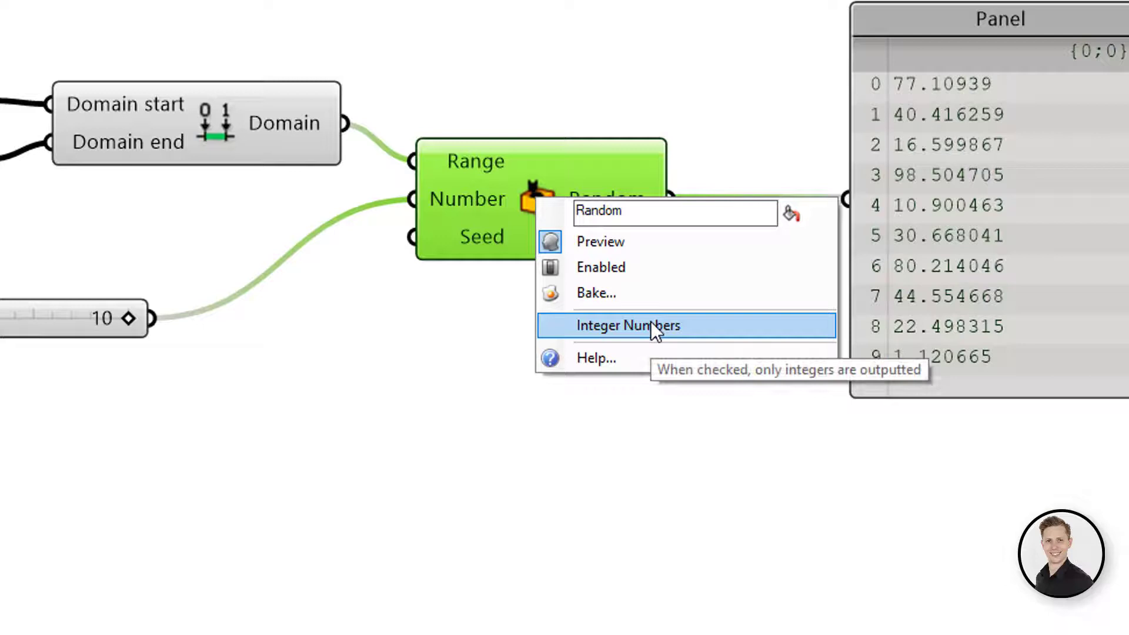
click(652, 324)
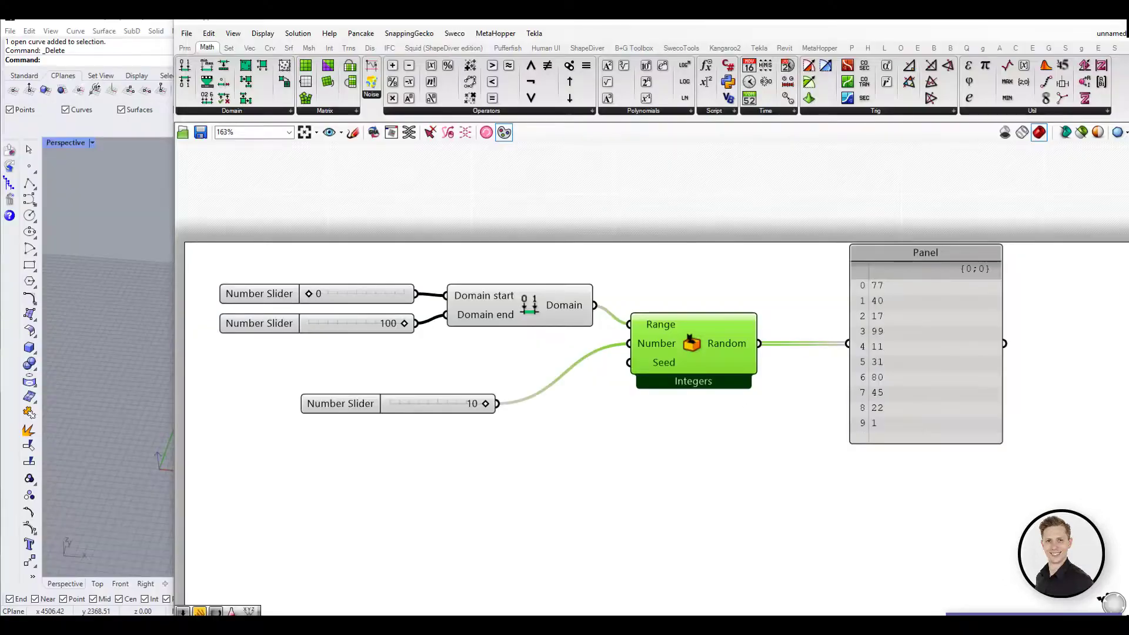
Step: Add a Divide Curve component and a Move component below the Random setup
double_click(590, 468)
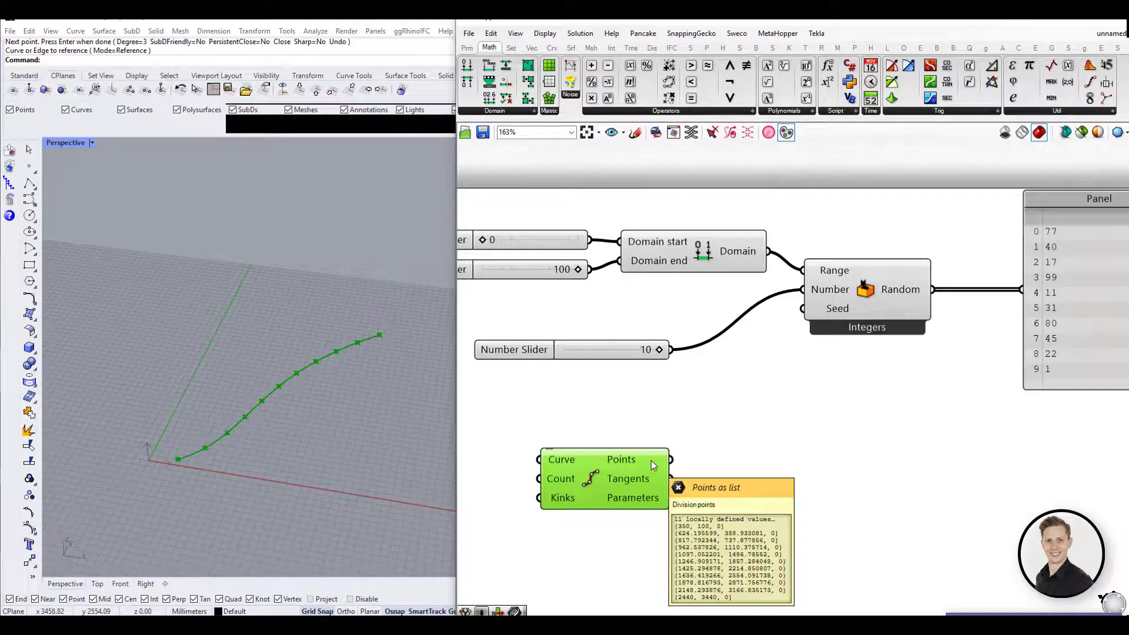
double_click(790, 463)
text(move)
key(Return)
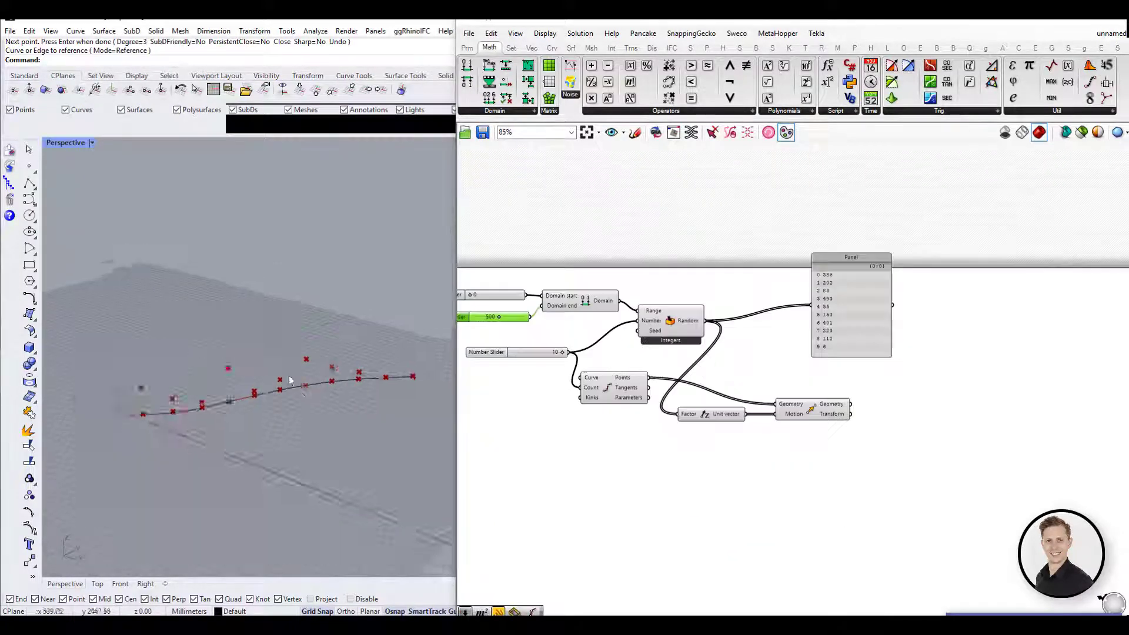
Step: Add a Line component between the division points and the moved points, and a number slider with value 10
double_click(891, 392)
text(line)
key(Return)
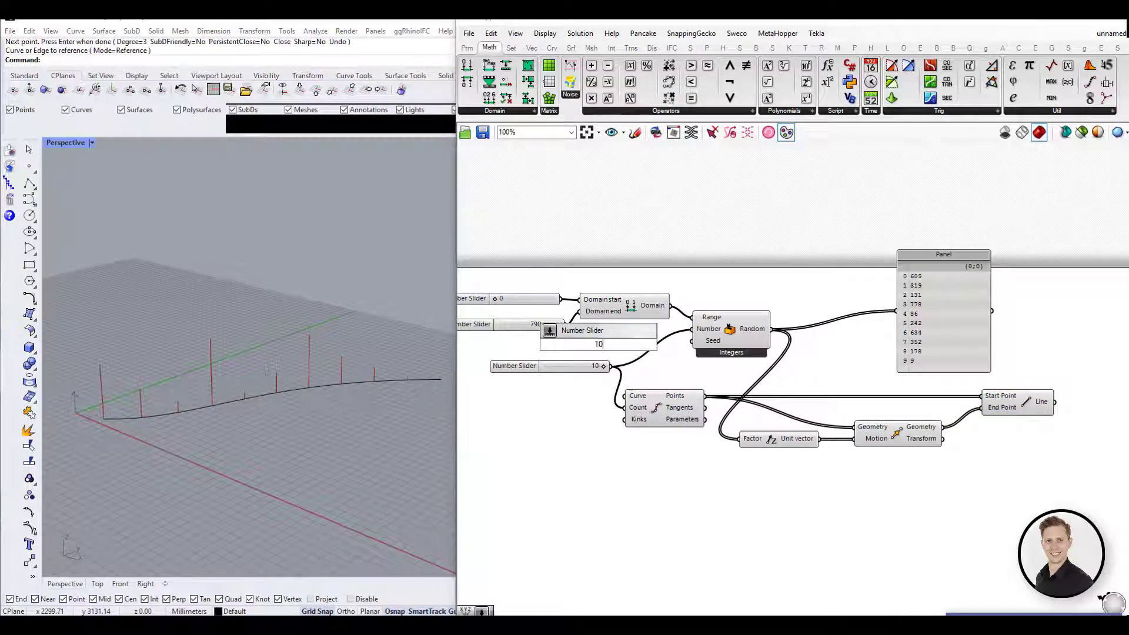
key(Return)
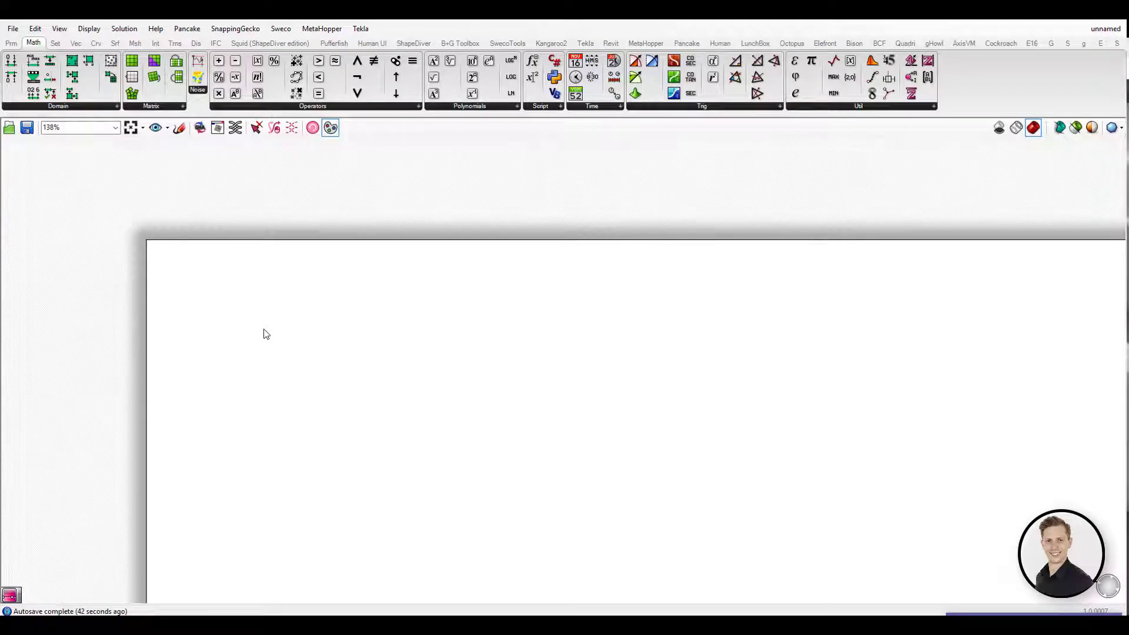
Step: Add a Value List component to the empty canvas
double_click(266, 334)
text(value)
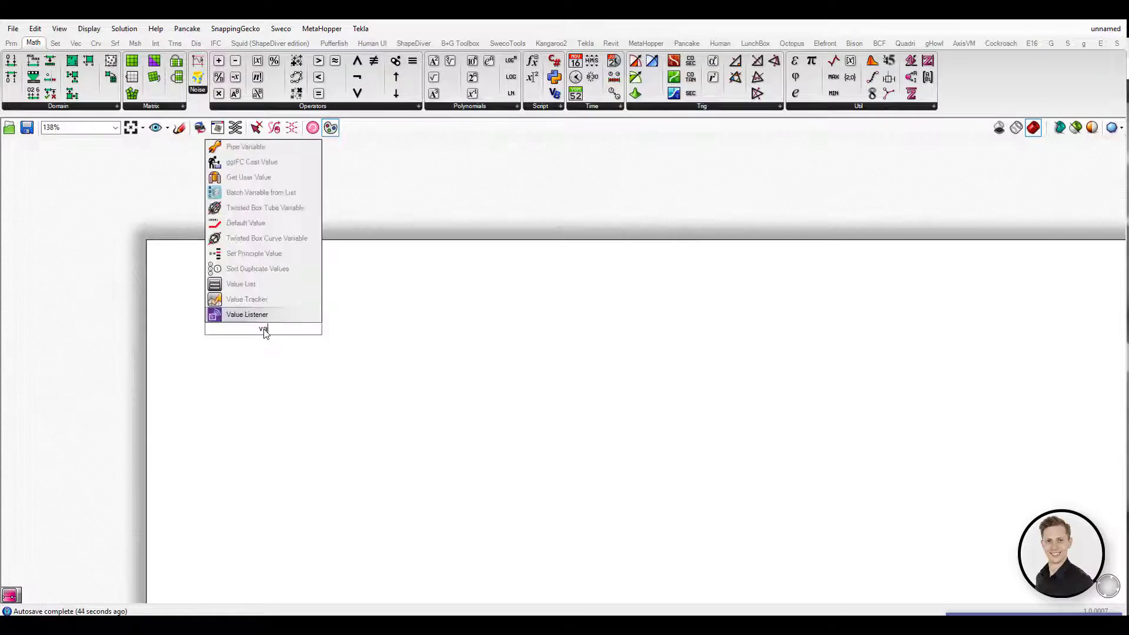
key(Up)
key(Up)
key(Up)
key(Up)
key(Up)
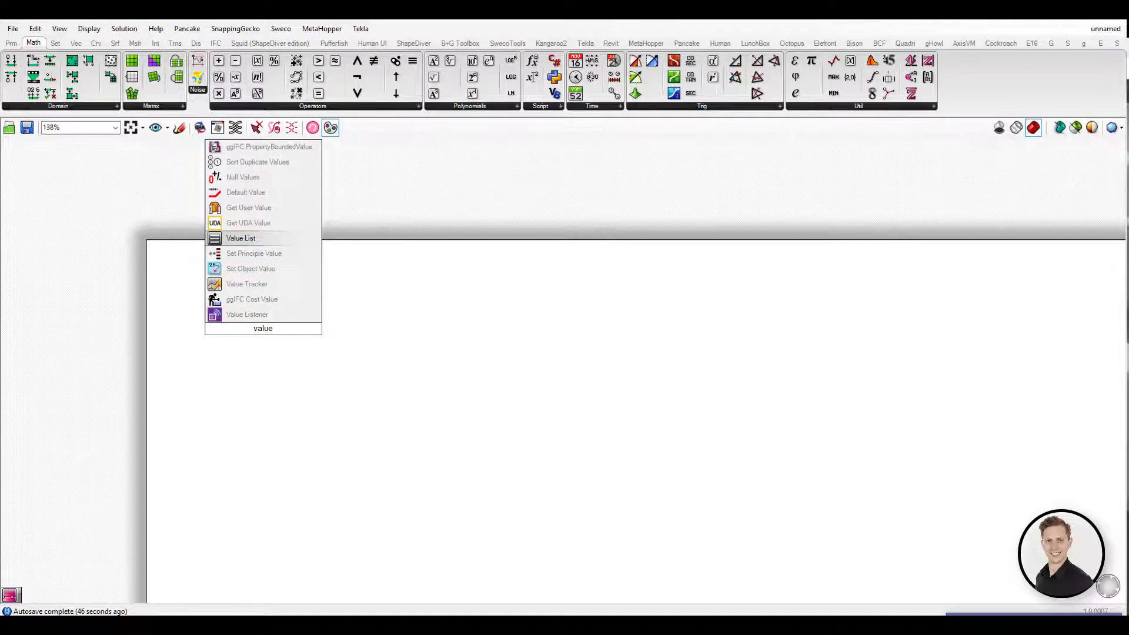
key(Return)
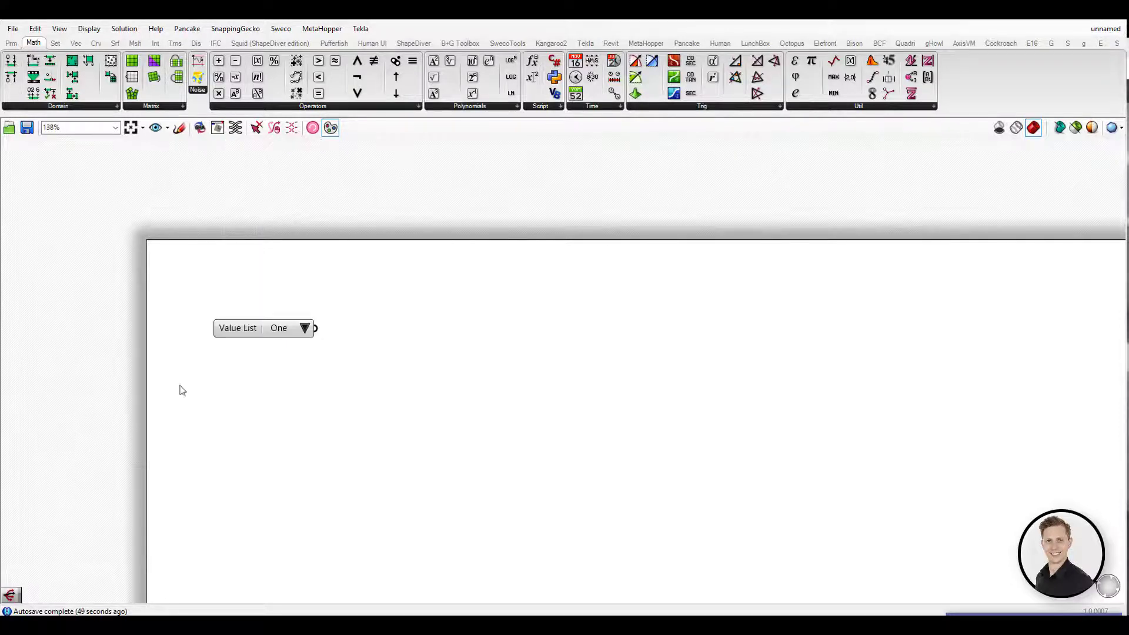
Step: Locate where the Value List component is stored and view the options in its dropdown
ctrl+alt+click(238, 330)
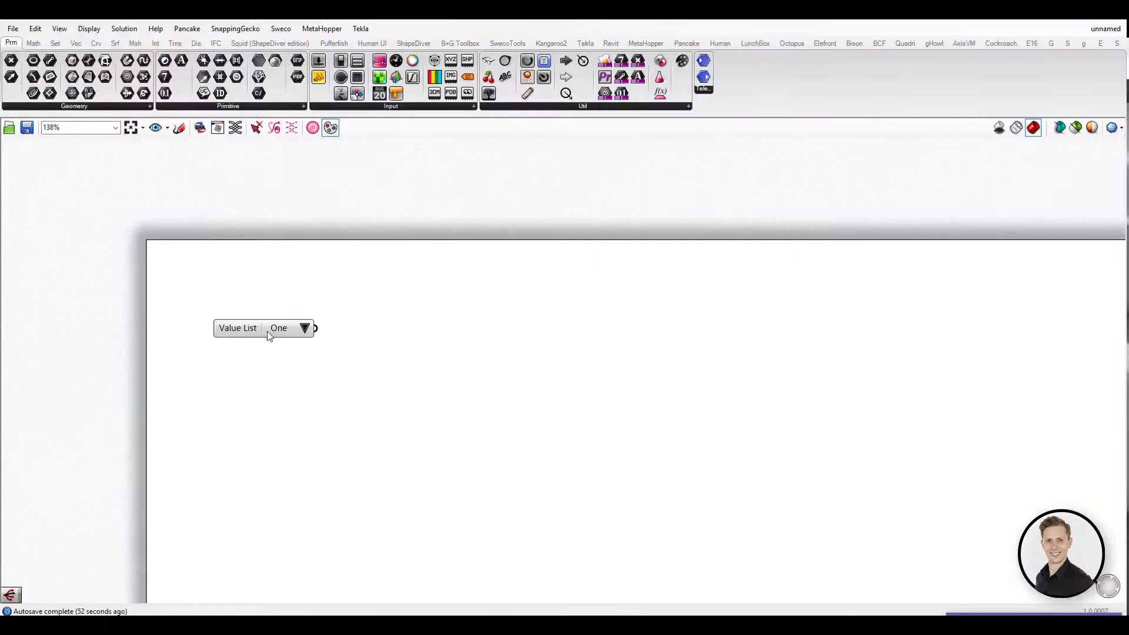
click(243, 336)
click(304, 329)
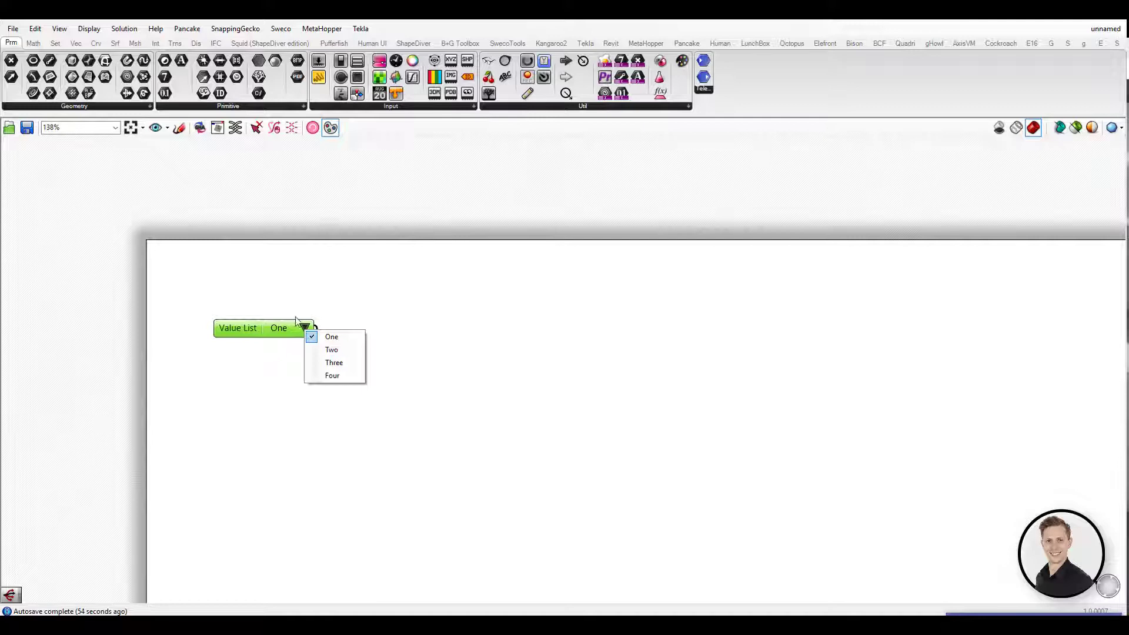
click(448, 328)
Step: Add a panel beside the Value List and connect it to the list's output
double_click(450, 328)
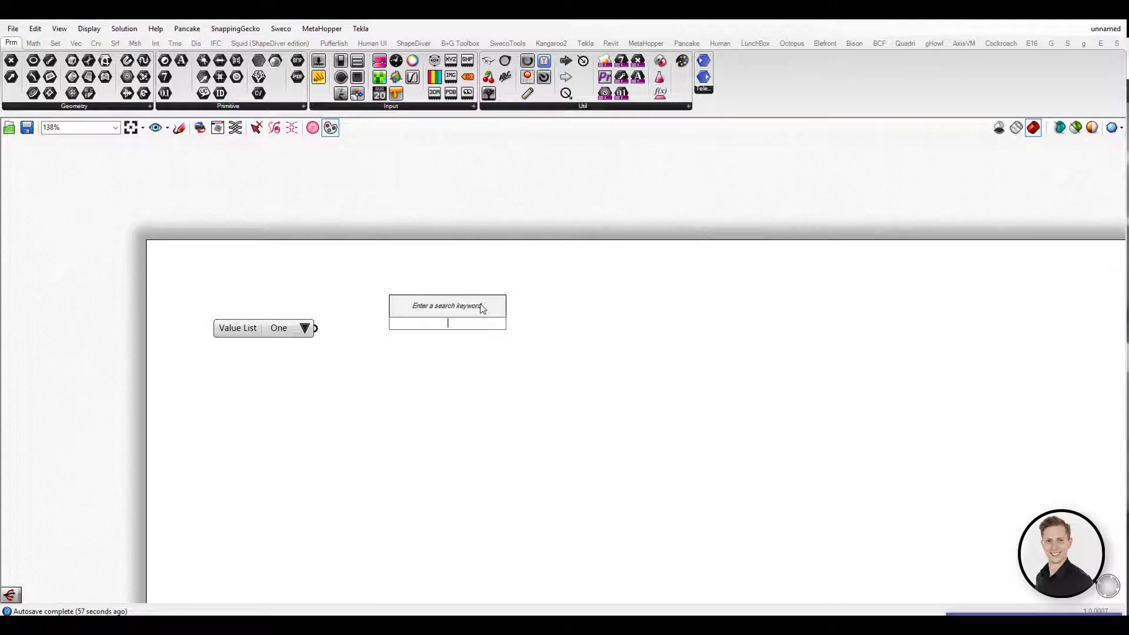
text(//)
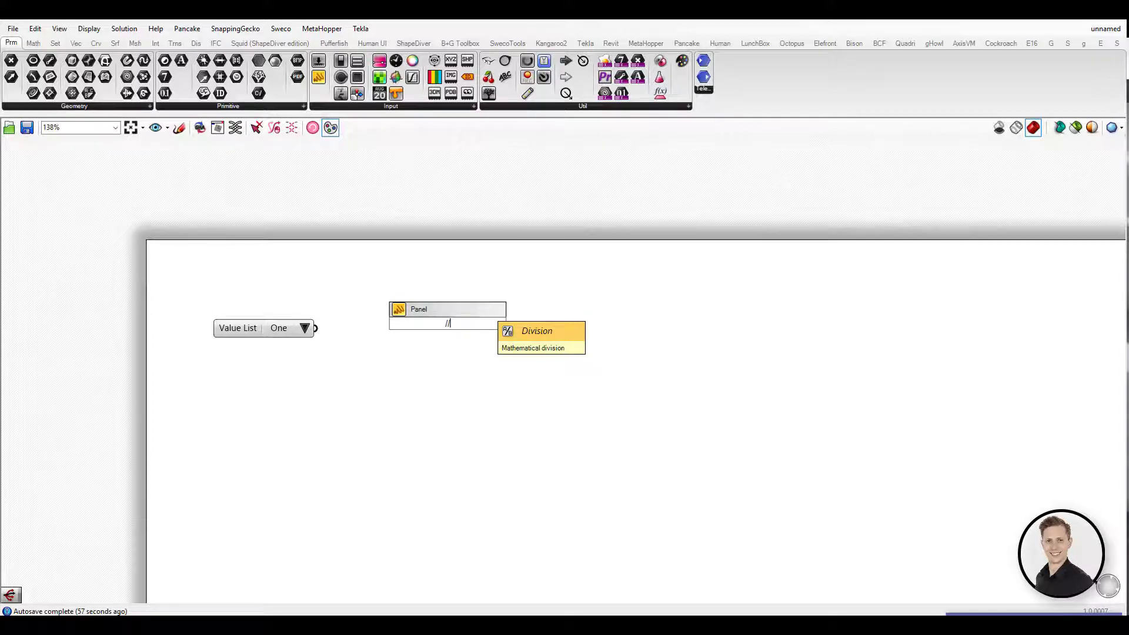
key(Return)
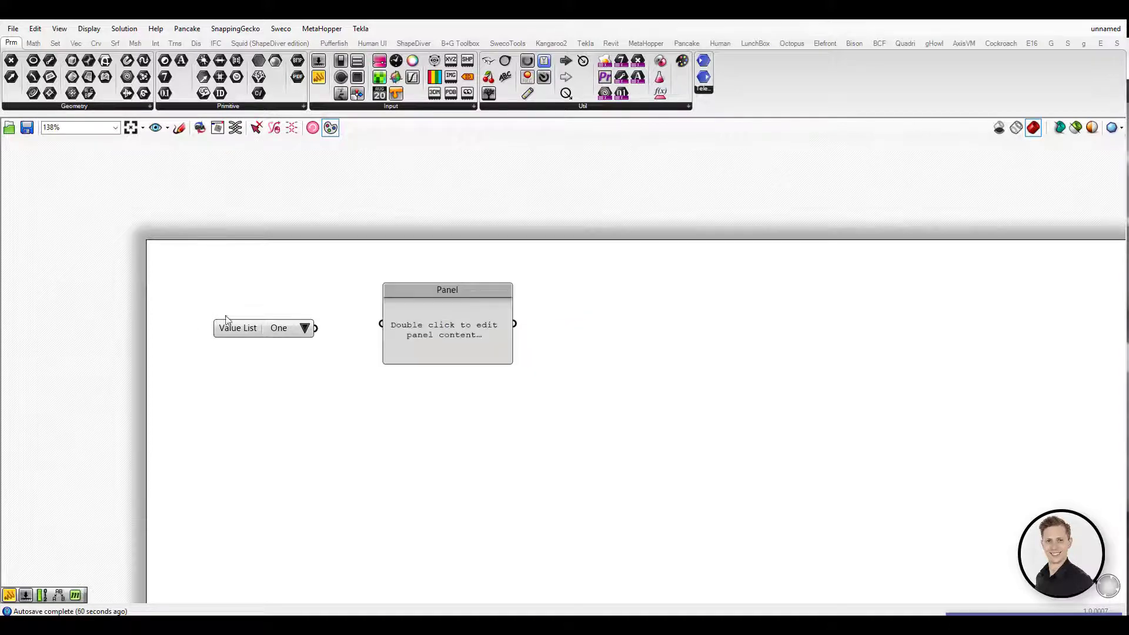
drag(315, 328, 400, 333)
Step: Choose Three as the Value List's selected option
click(305, 328)
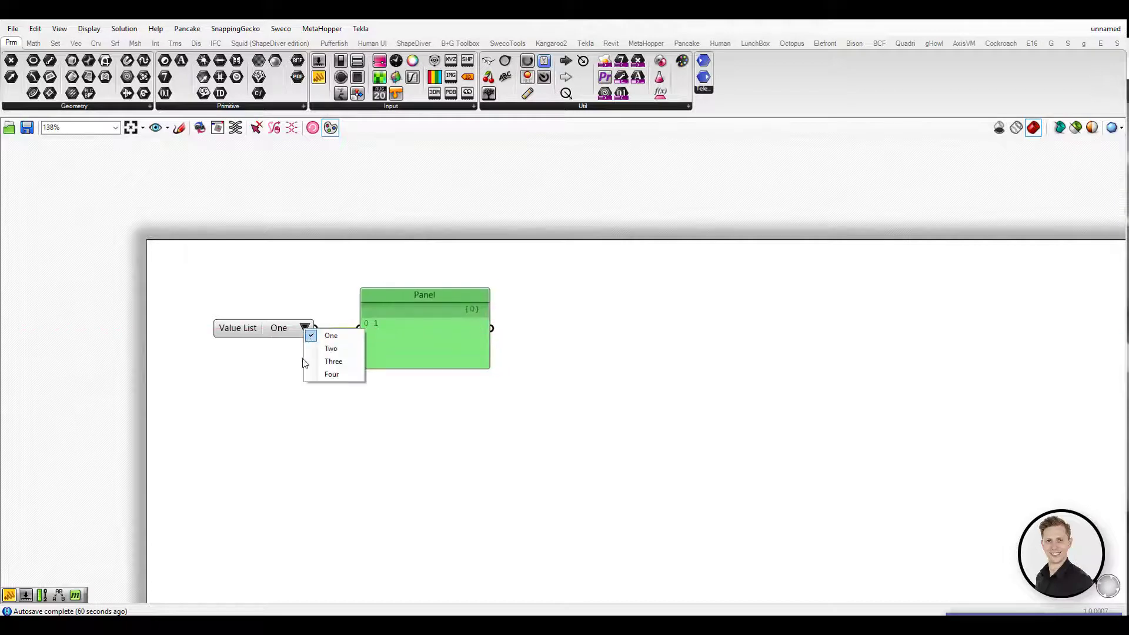
click(332, 363)
click(337, 440)
Step: Switch the Value List to Value Sequence mode and advance it to Four
right_click(239, 327)
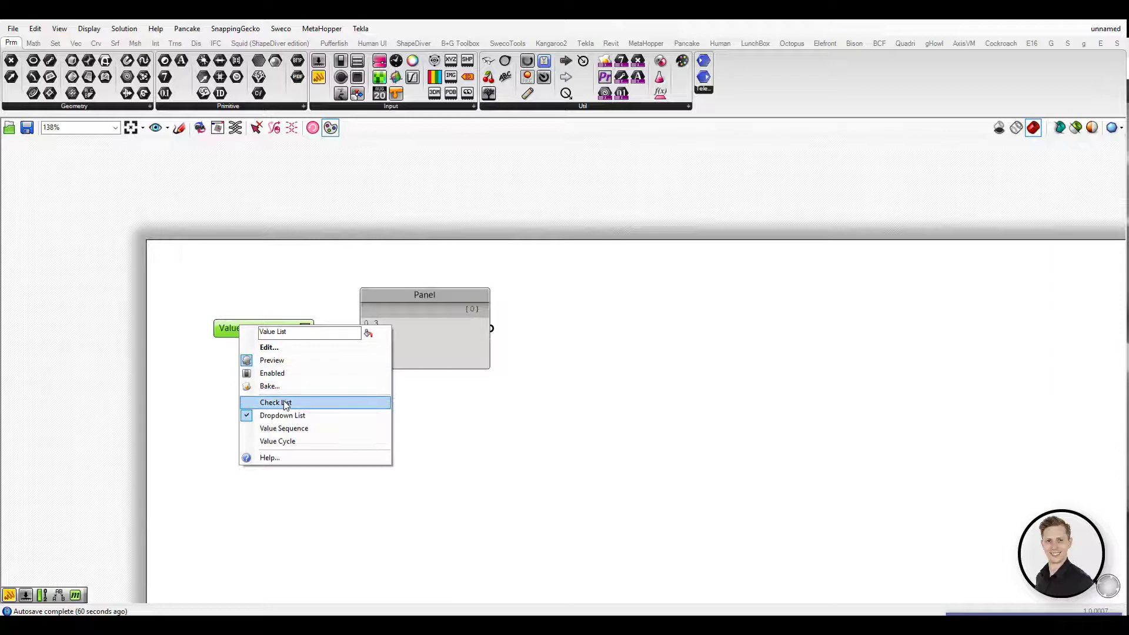
click(293, 428)
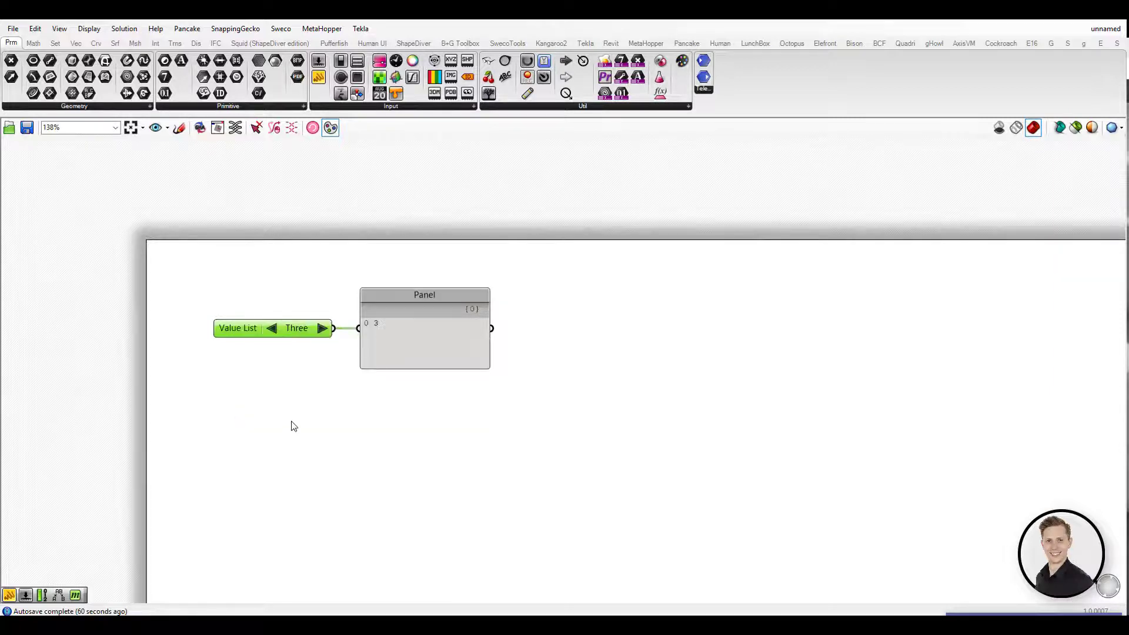
click(322, 328)
double_click(322, 328)
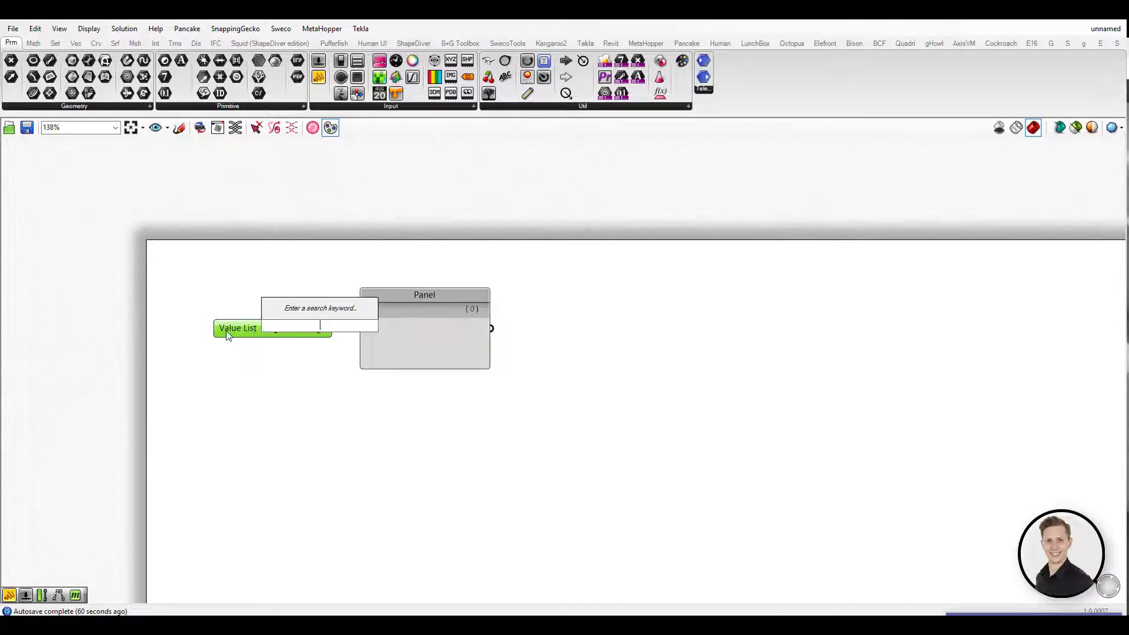
key(Escape)
Step: Switch the Value List to Value Cycle mode and cycle forward past Four to One
right_click(229, 330)
click(284, 447)
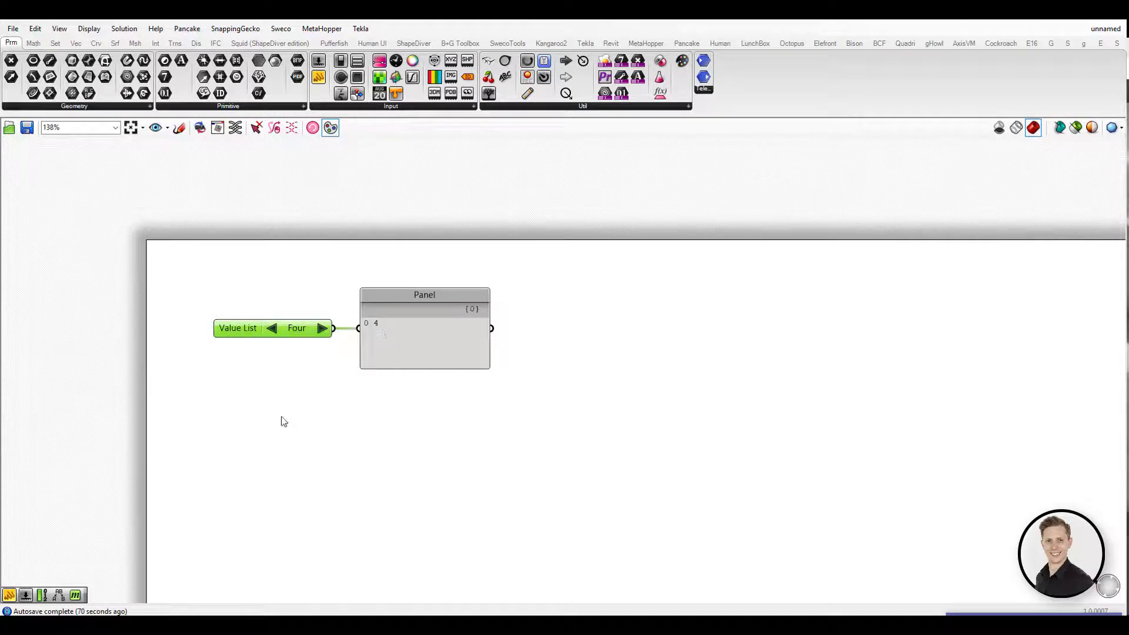
double_click(322, 328)
double_click(320, 332)
Step: Open the Value List's constants for editing and place the editor below the components
right_drag(237, 326, 231, 330)
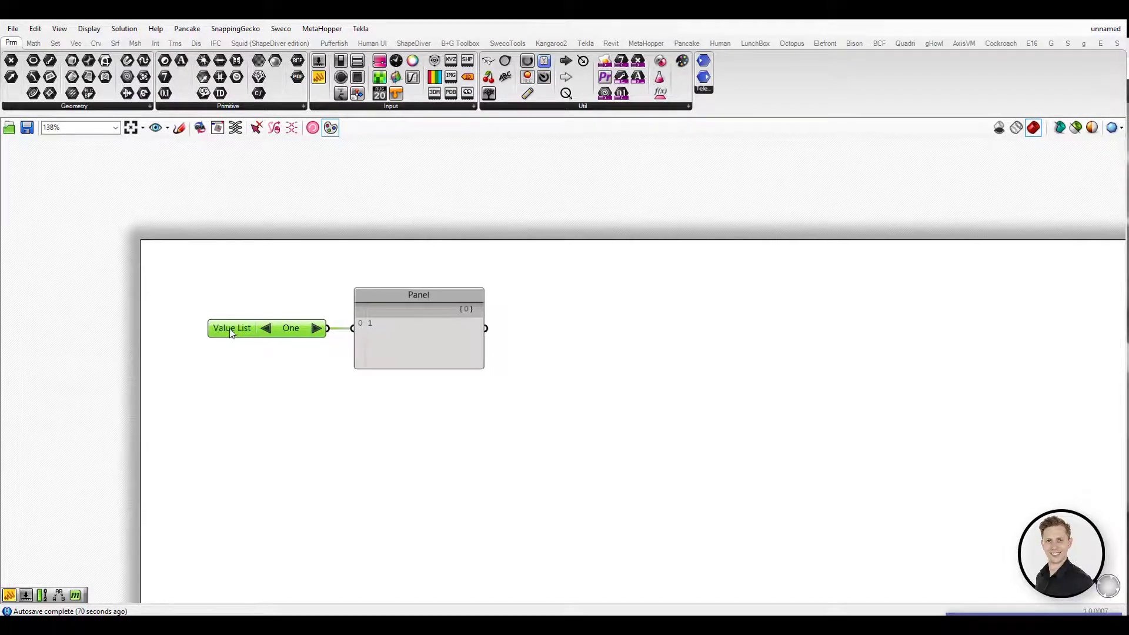
right_click(230, 333)
click(273, 357)
drag(298, 281, 395, 393)
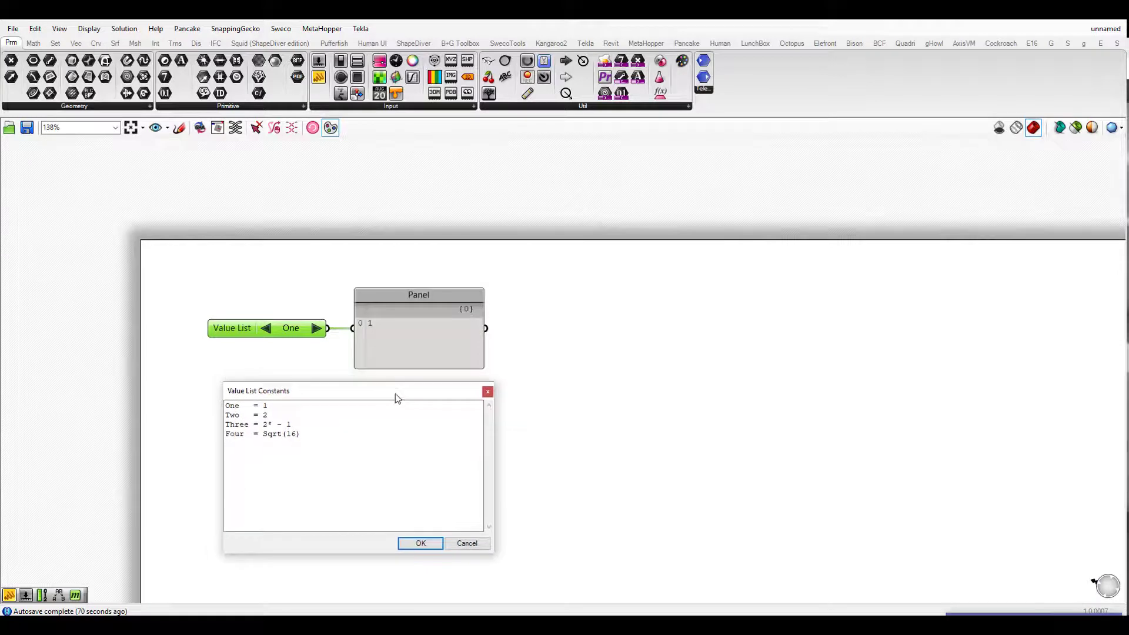